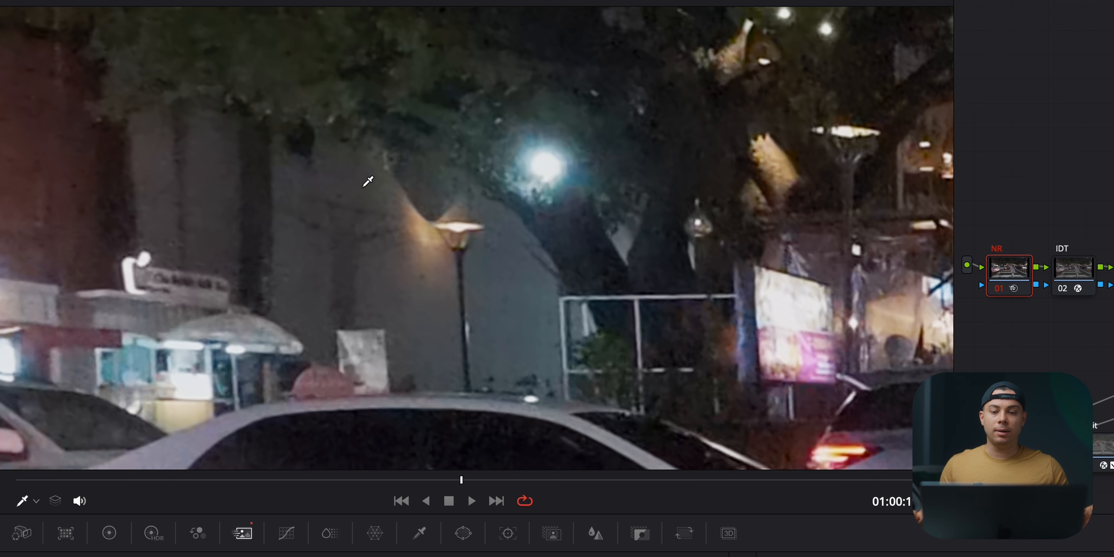
Step: Fit the image in the viewer and compare the shot with the flc node disabled and enabled
key(shift+z)
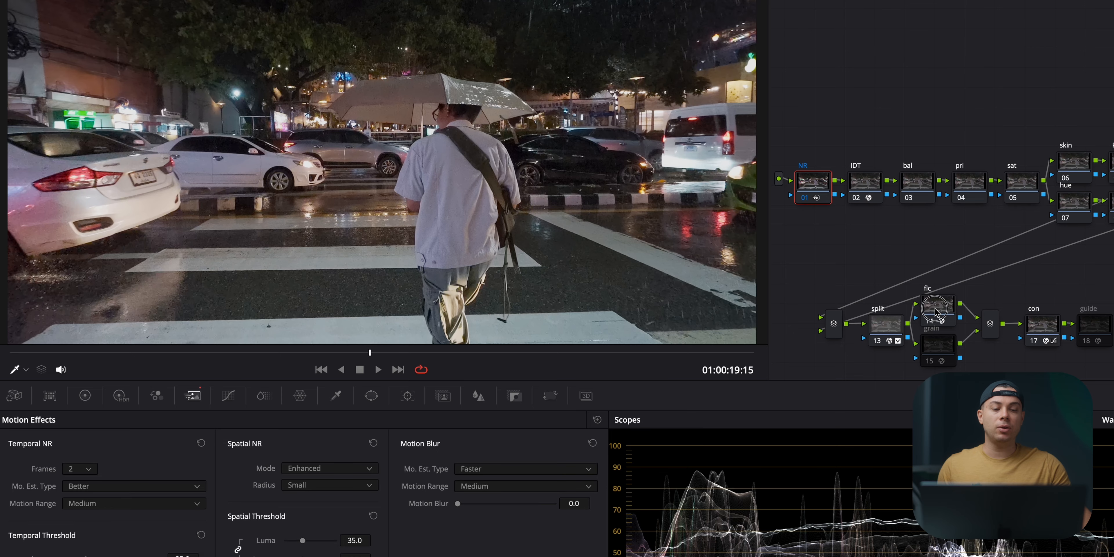
drag(928, 319, 930, 283)
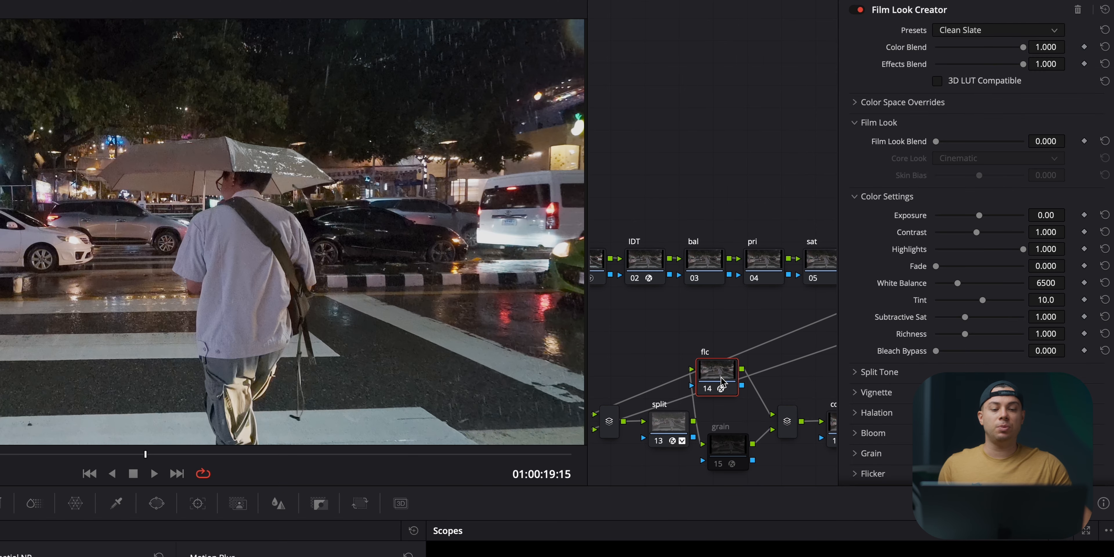
click(709, 391)
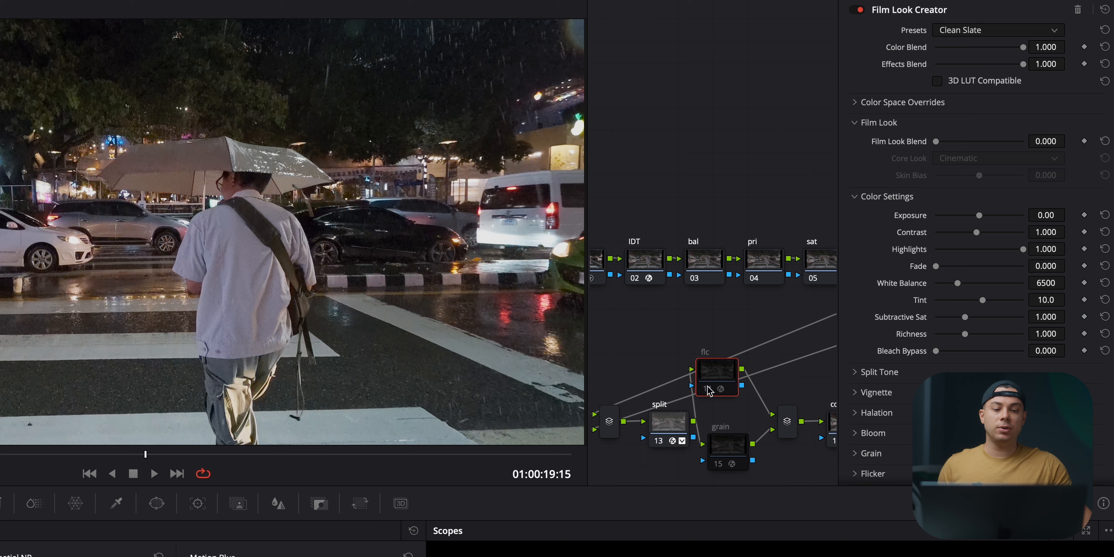
click(709, 391)
click(709, 390)
click(709, 390)
click(709, 390)
click(708, 390)
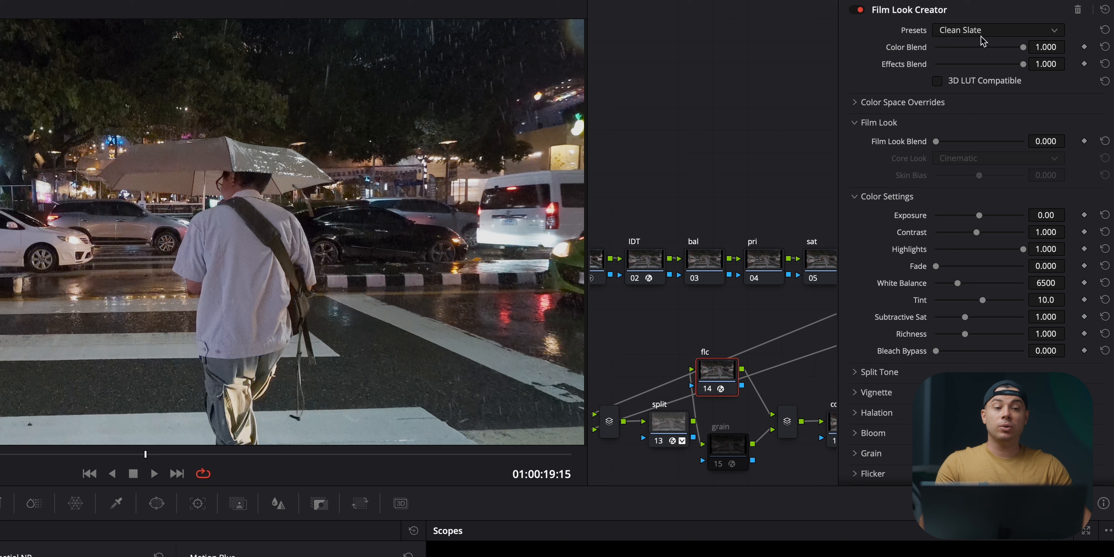
Step: Apply the Cinematic preset in Film Look Creator and change its Core Look to Rochester
click(973, 32)
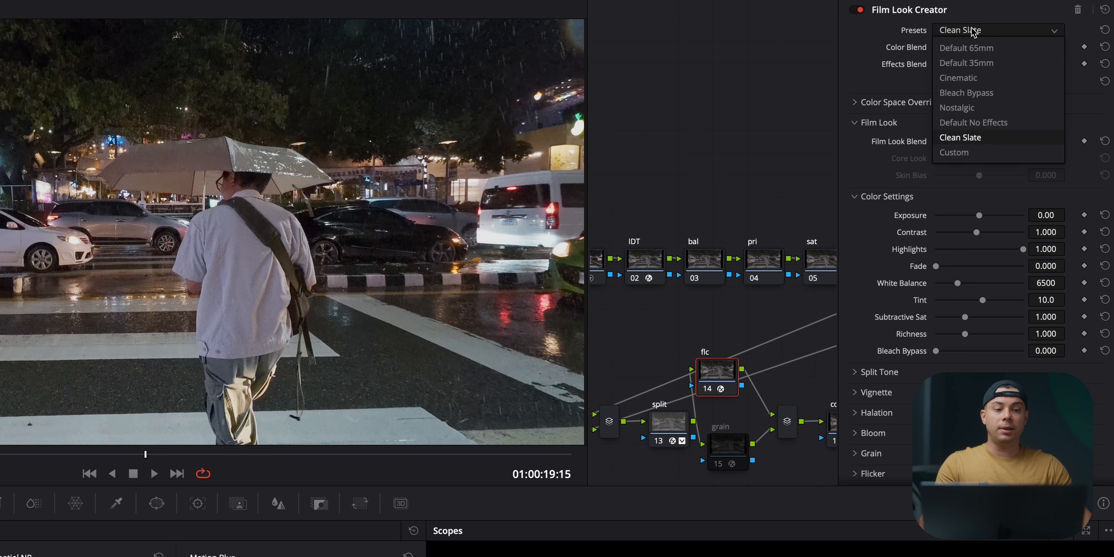
click(976, 79)
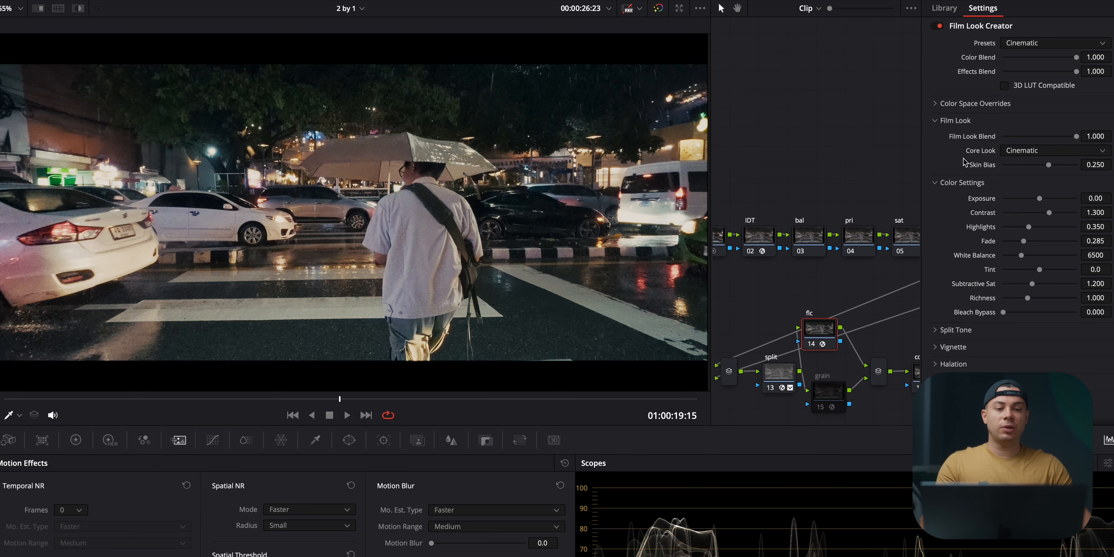
click(1028, 155)
click(1033, 179)
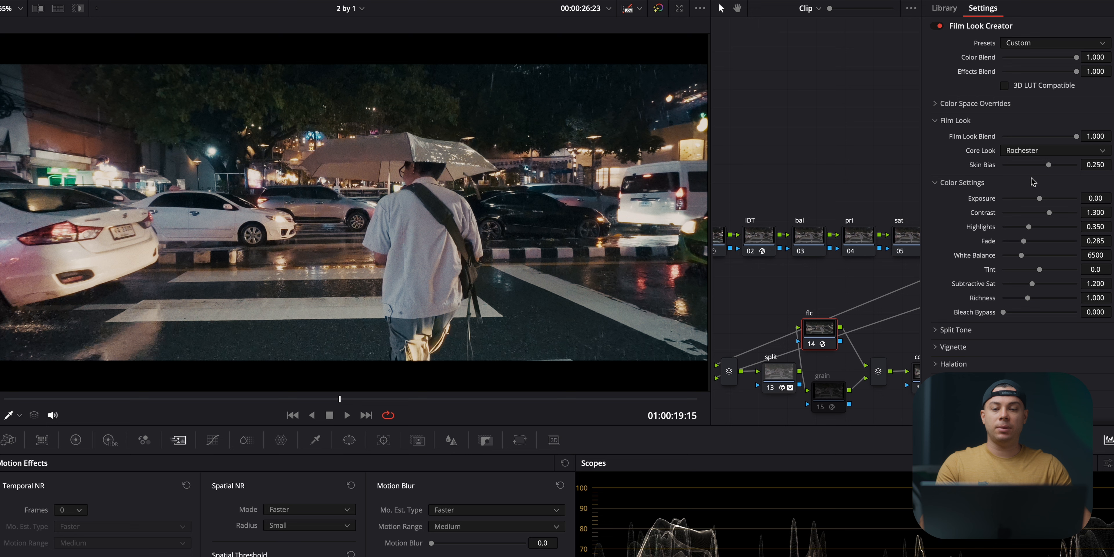
Step: Try the Akasaka, Elated and Vintage core looks against Rochester, ending on Rochester
click(1023, 153)
click(1027, 191)
click(1034, 152)
click(1036, 204)
click(1028, 153)
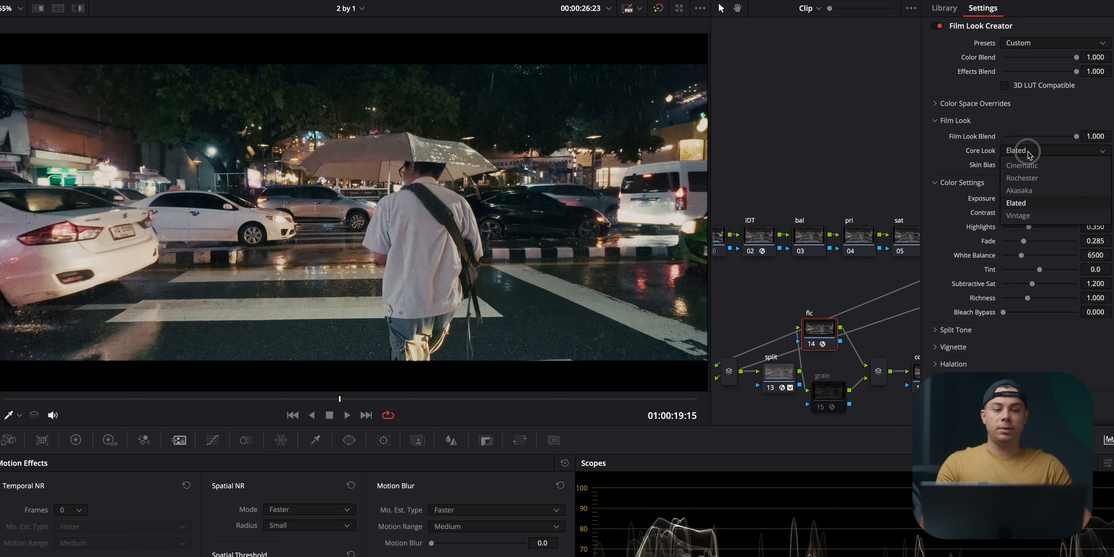
click(1029, 216)
click(1036, 156)
click(1034, 175)
click(1031, 153)
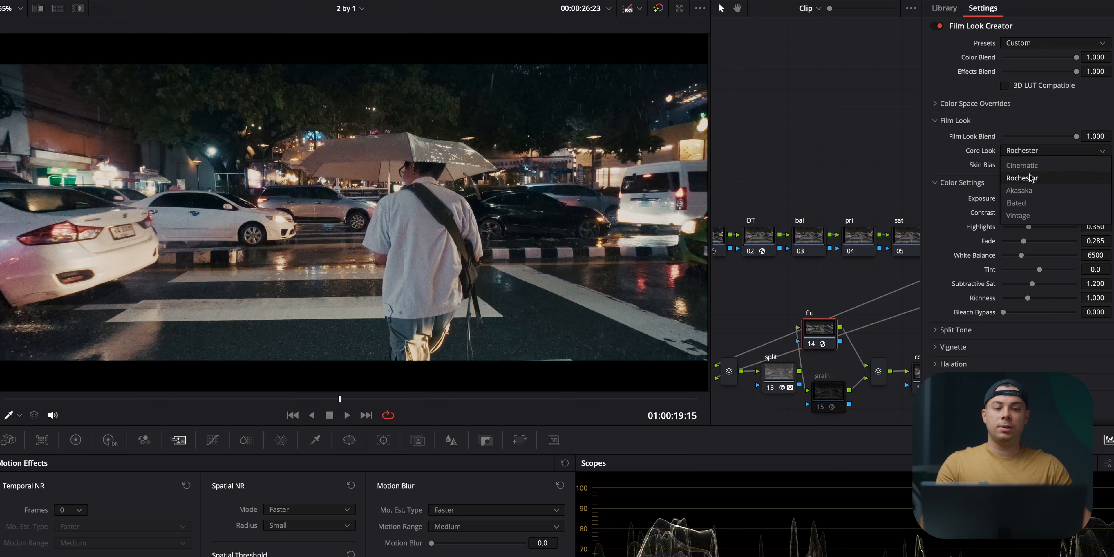
click(1030, 189)
click(1030, 152)
click(1032, 178)
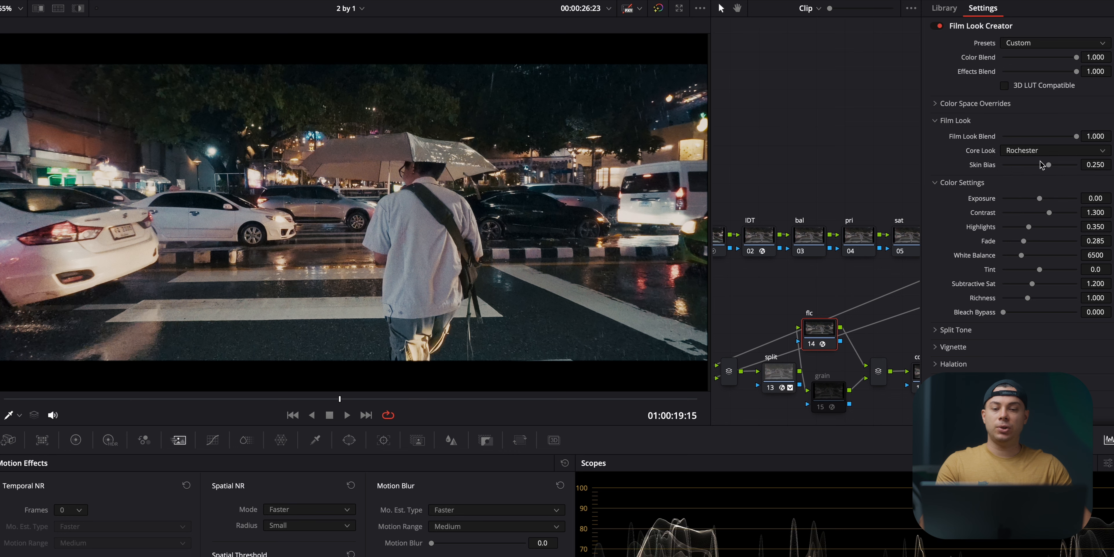
Step: Reset the film look's Contrast to 1.250 and Tint to 10.0, and inspect the Split Tone settings
click(1105, 212)
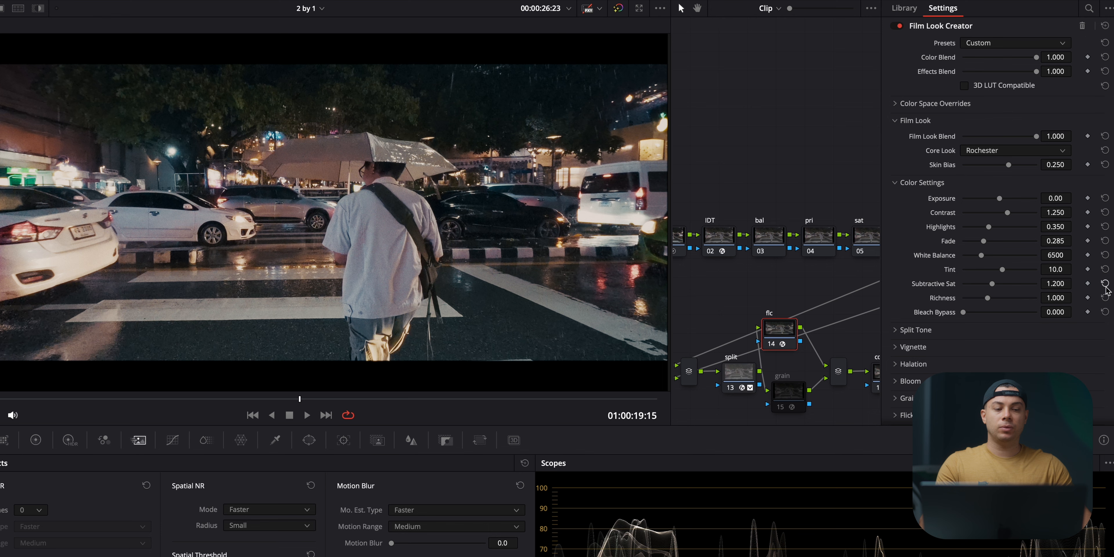
scroll(965, 288, down, 2)
click(957, 284)
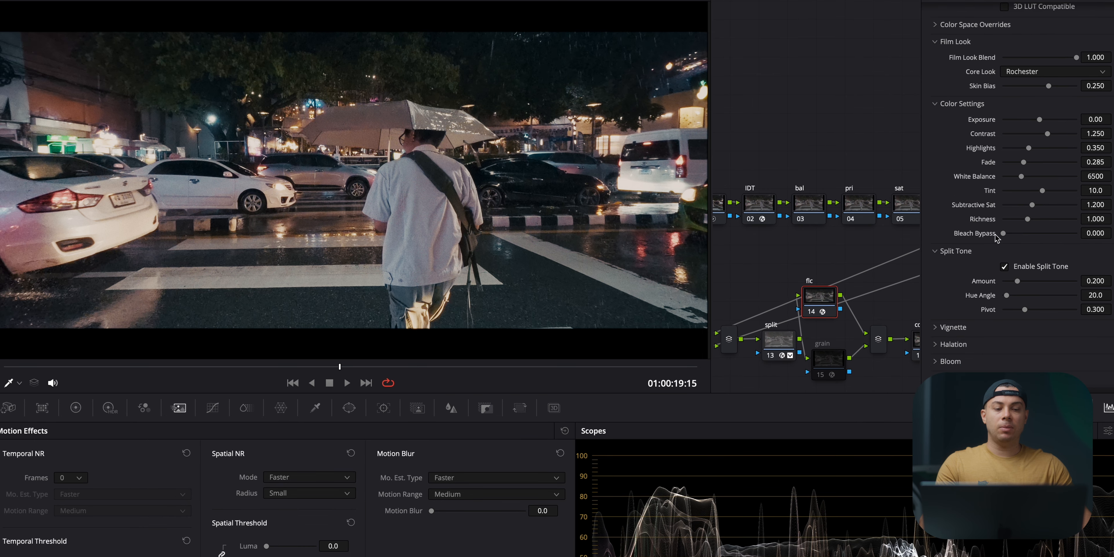
click(969, 252)
Step: Set the vignette Amount to 0.000 and then 1.000, and toggle the vignette to judge its effect
click(973, 268)
drag(1021, 301, 957, 303)
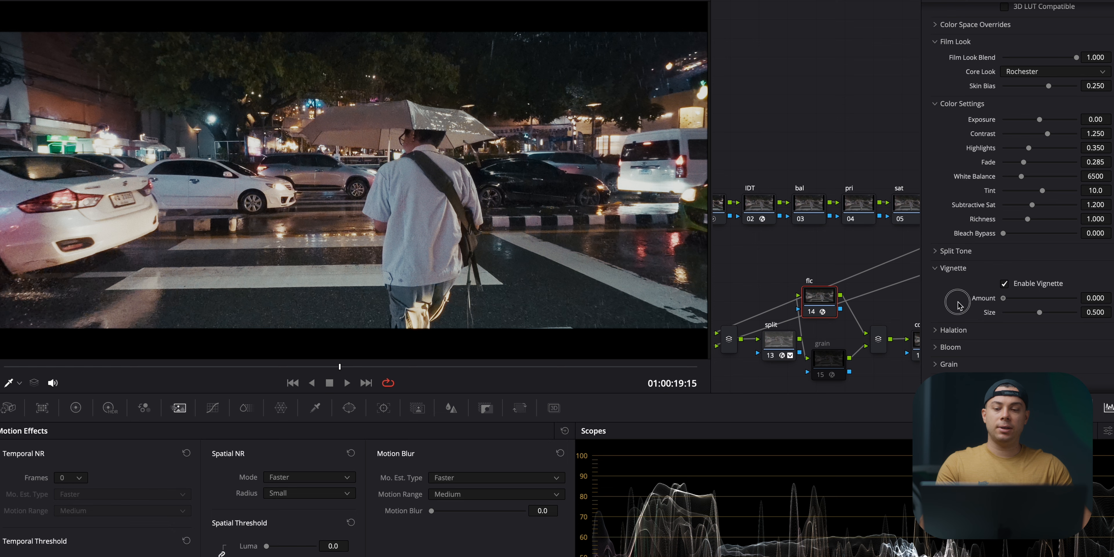
mouse_move(1113, 297)
mouse_down()
mouse_move(1019, 298)
mouse_move(1113, 299)
mouse_up()
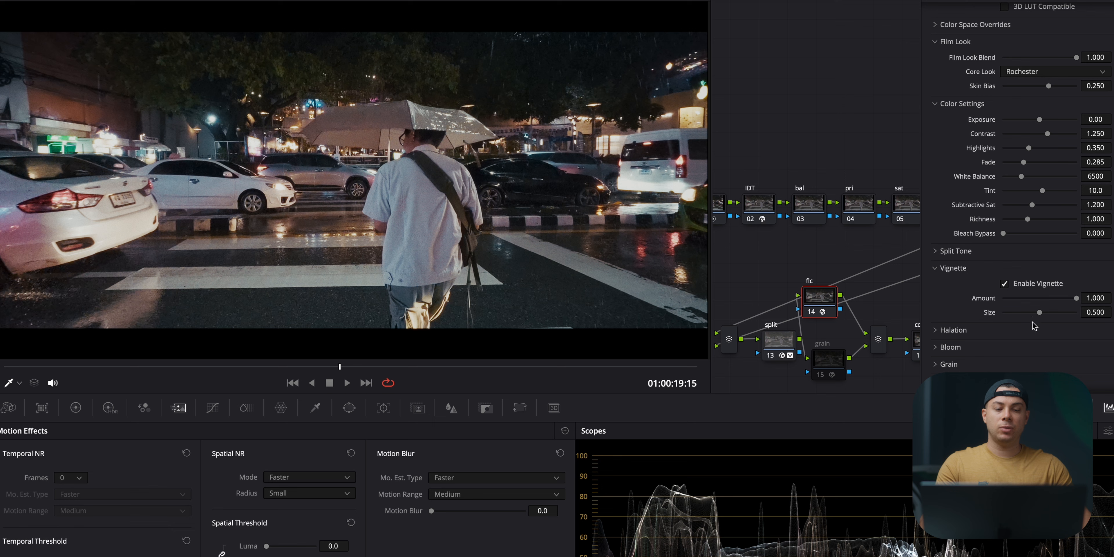
click(1004, 285)
click(1004, 286)
click(1004, 286)
click(1004, 285)
click(1004, 286)
click(1004, 285)
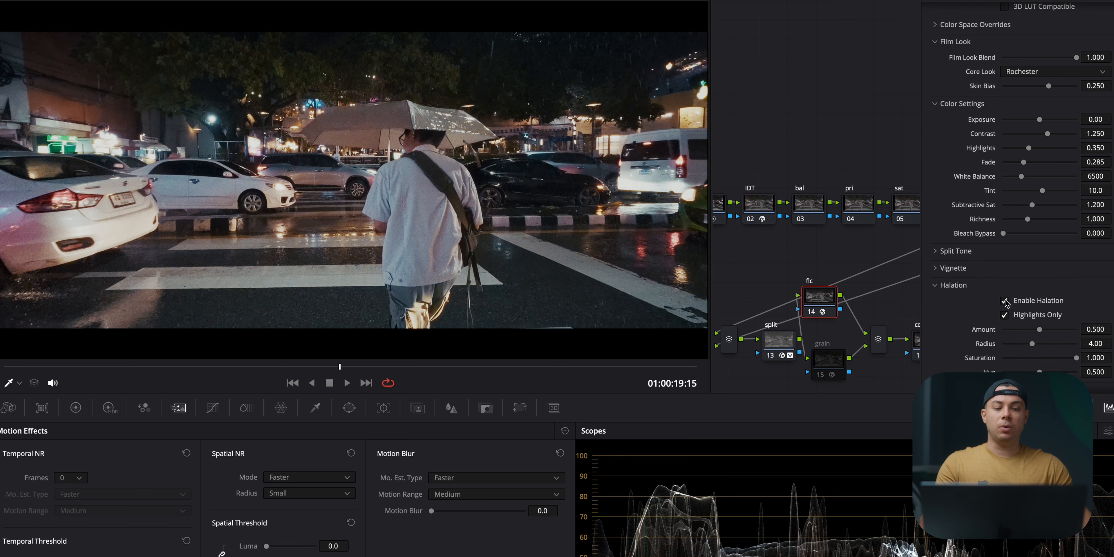
Step: Disable Halation in Film Look Creator and go through the Bloom and Grain sections
click(1005, 301)
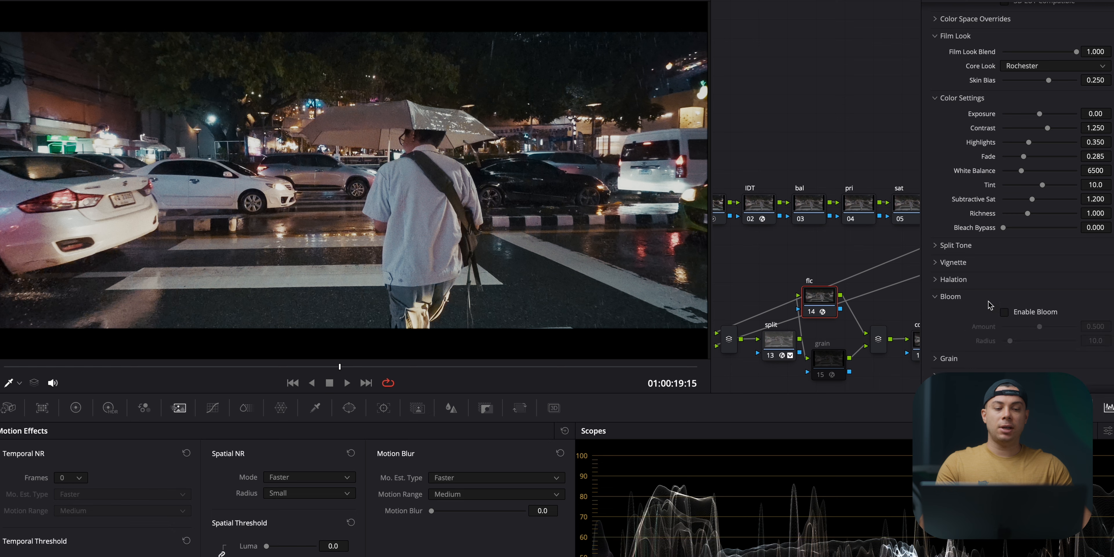
click(972, 296)
click(968, 315)
scroll(978, 303, down, 3)
click(956, 268)
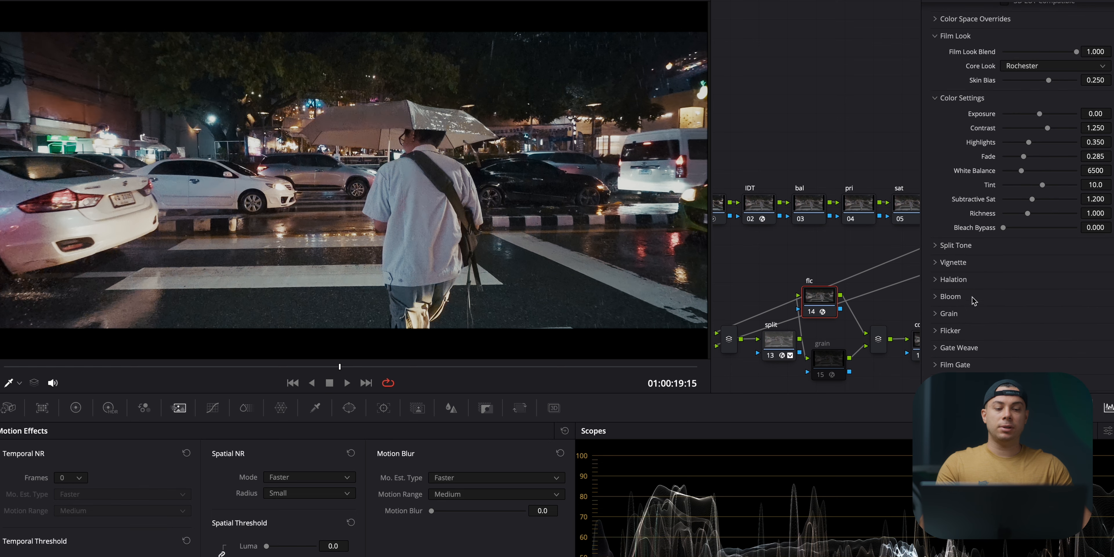
Step: Check that Flicker is disabled and turn off Gate Weave in Film Look Creator
click(974, 333)
scroll(1004, 337, down, 3)
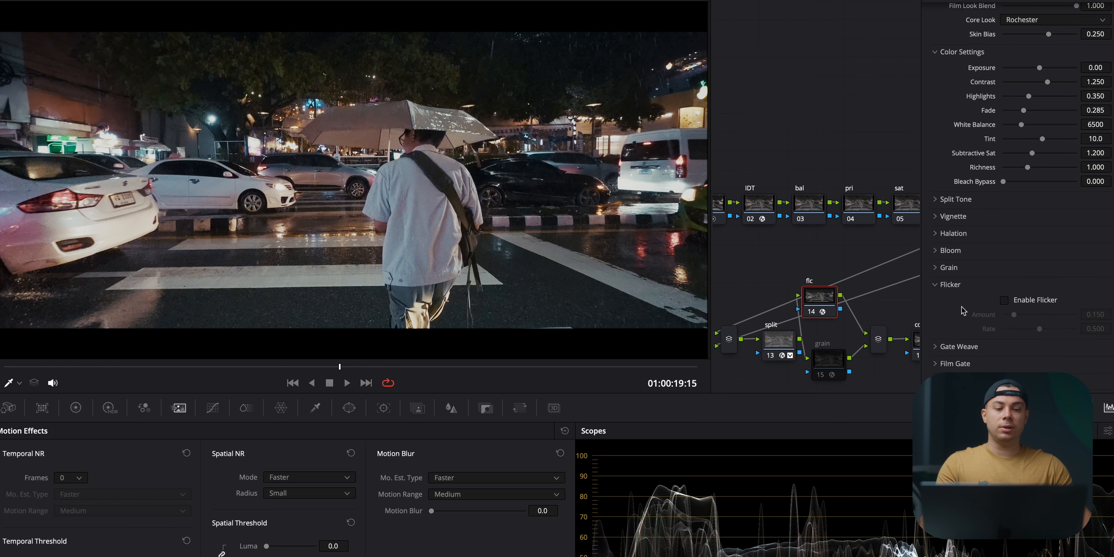
click(995, 310)
click(1005, 320)
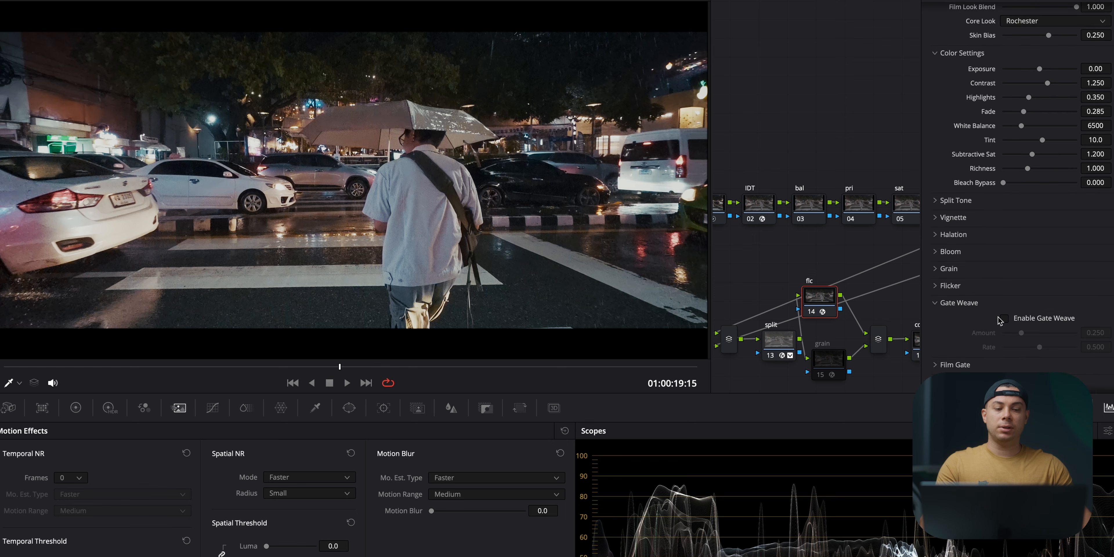
click(982, 308)
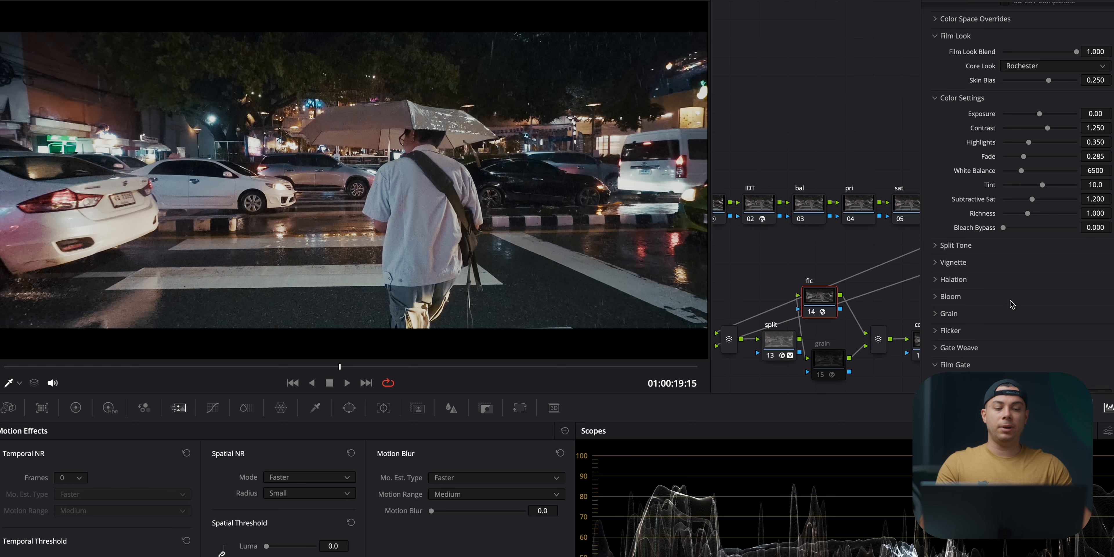
Step: Disable the 2.4:1 Film Gate in Film Look Creator
scroll(1012, 305, down, 4)
click(1007, 307)
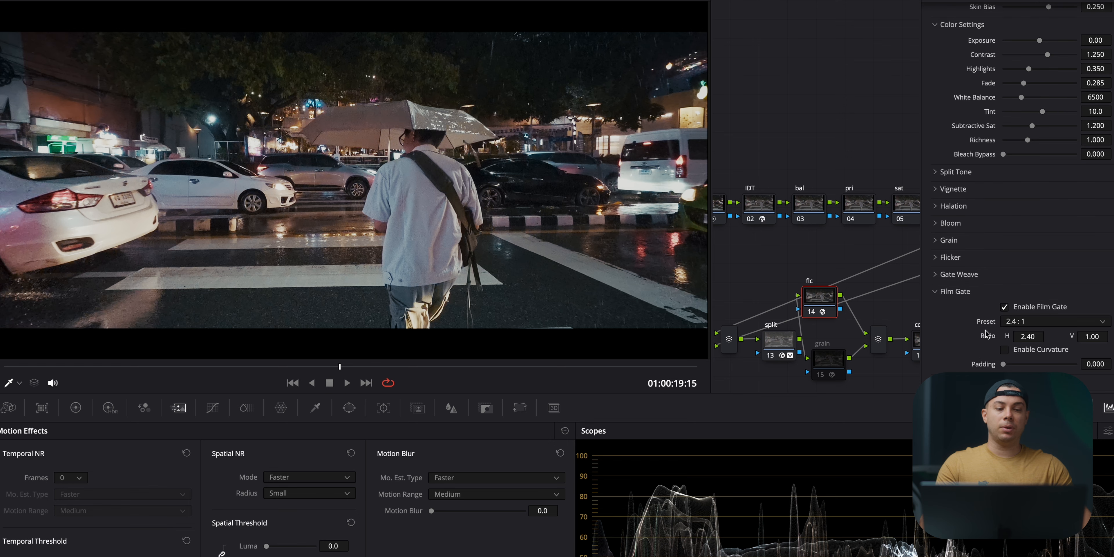
click(1005, 308)
Step: Toggle the flc node to compare the Rochester film look with the ungraded image
scroll(1028, 241, up, 7)
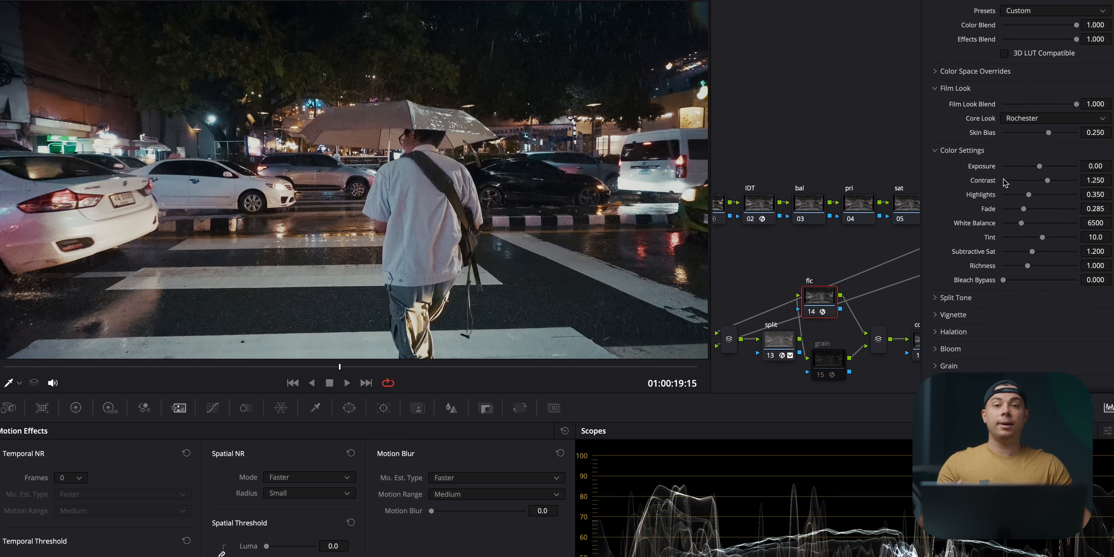
click(811, 310)
click(811, 311)
click(812, 310)
click(818, 311)
Step: Set Film Look Creator's Global Blend to 0.7
scroll(1048, 160, down, 3)
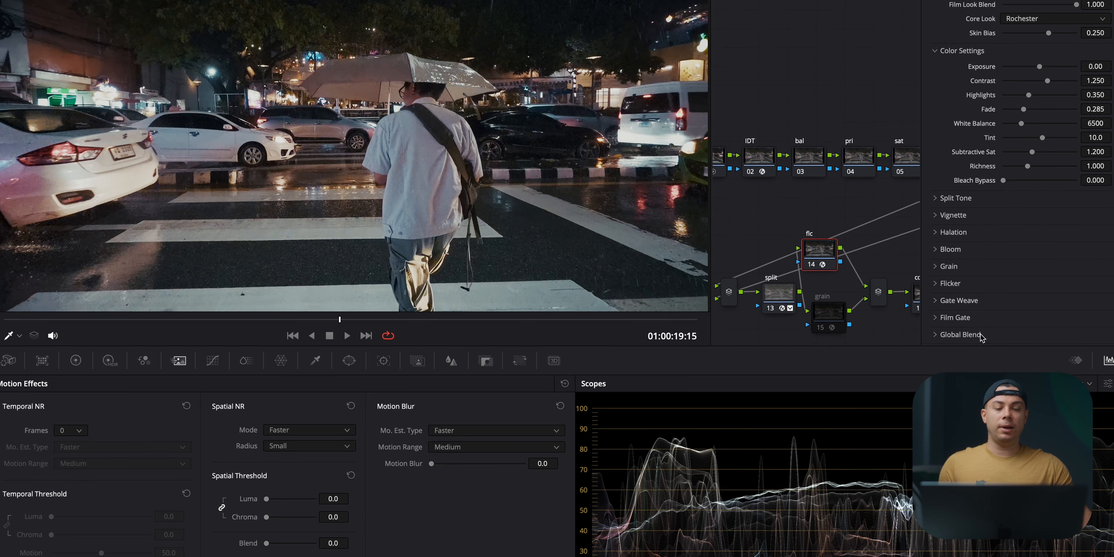
scroll(987, 325, down, 1)
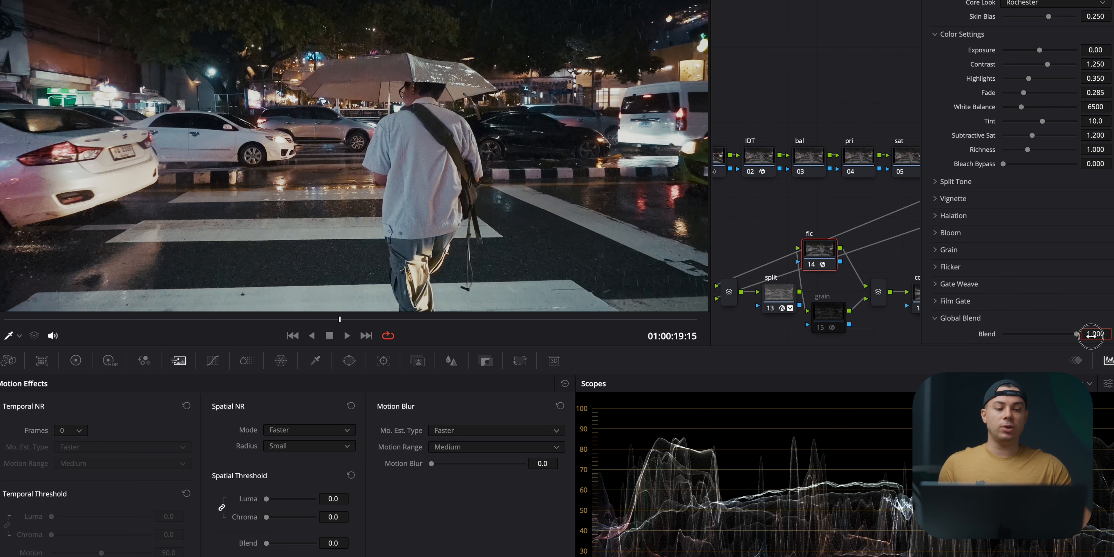
text(0.7)
key(Return)
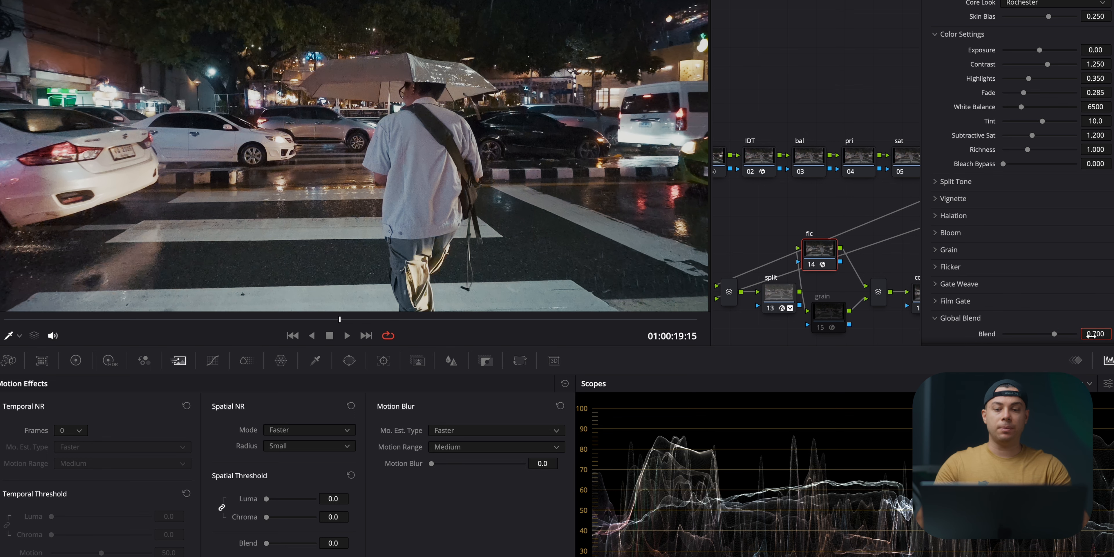
Step: Toggle the flc node off and on to compare the film look at its reduced blend
click(1113, 22)
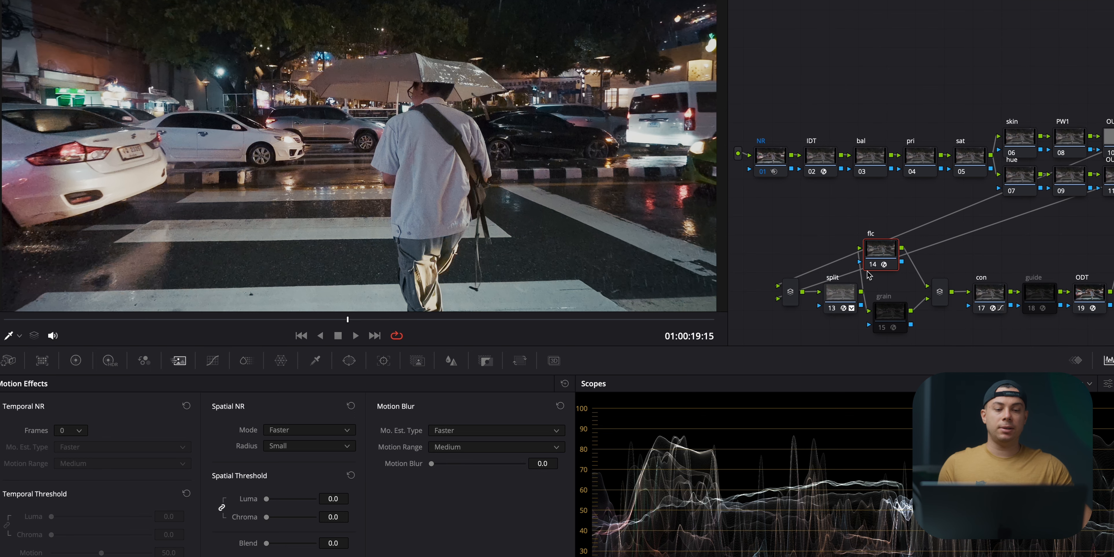
click(873, 264)
click(873, 264)
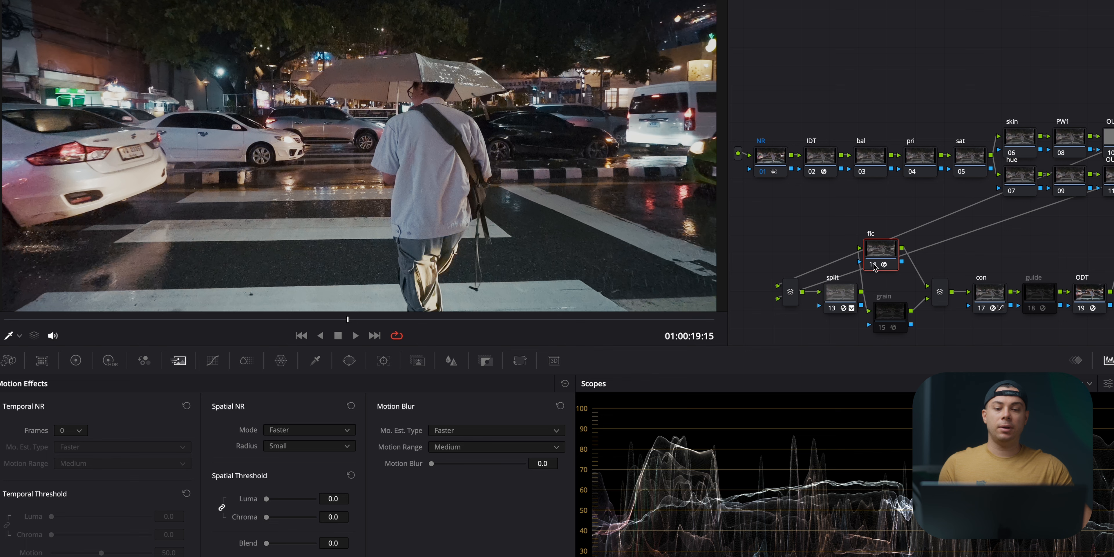
click(873, 264)
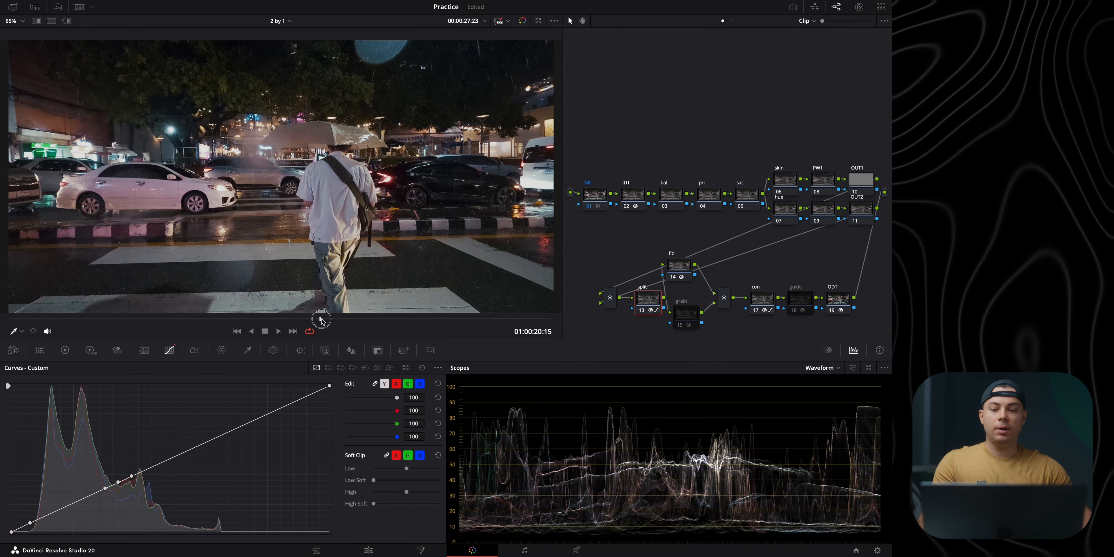
Step: Move the playhead to 01:00:21:05 and set the pri node's Offset to about 30.95 to brighten the shot
drag(319, 321, 349, 321)
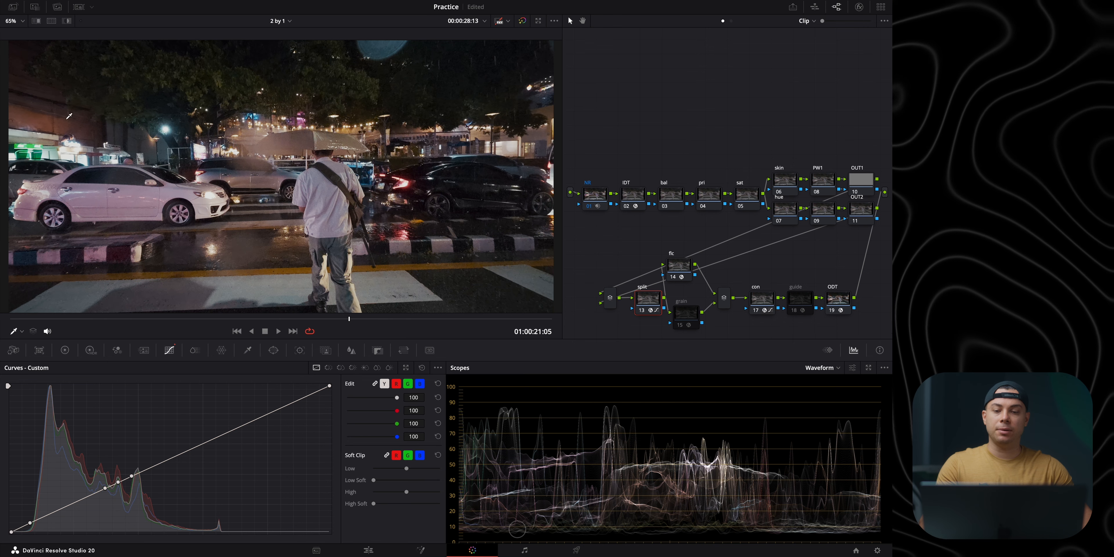
click(710, 197)
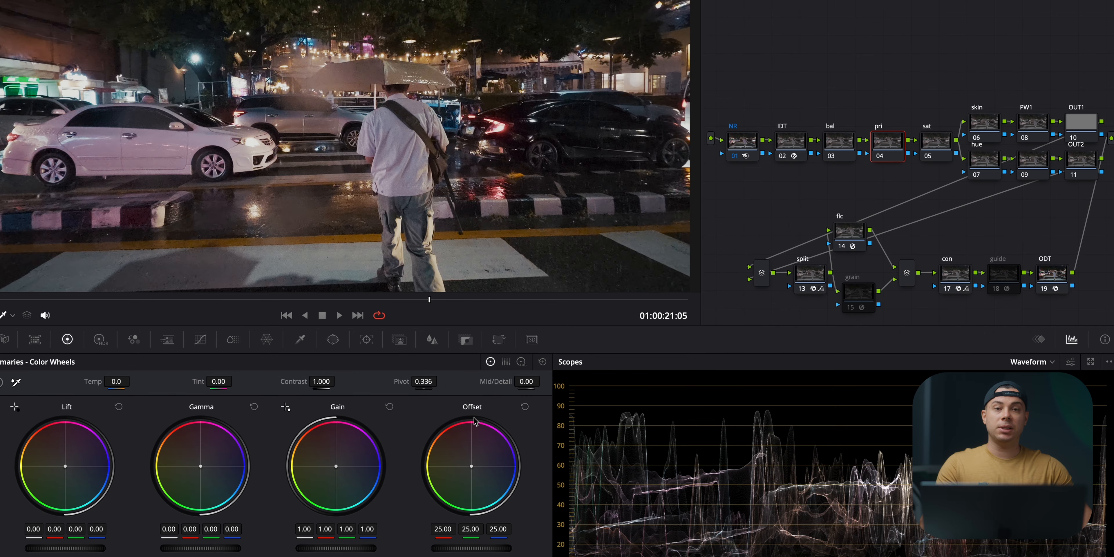
drag(481, 547, 578, 539)
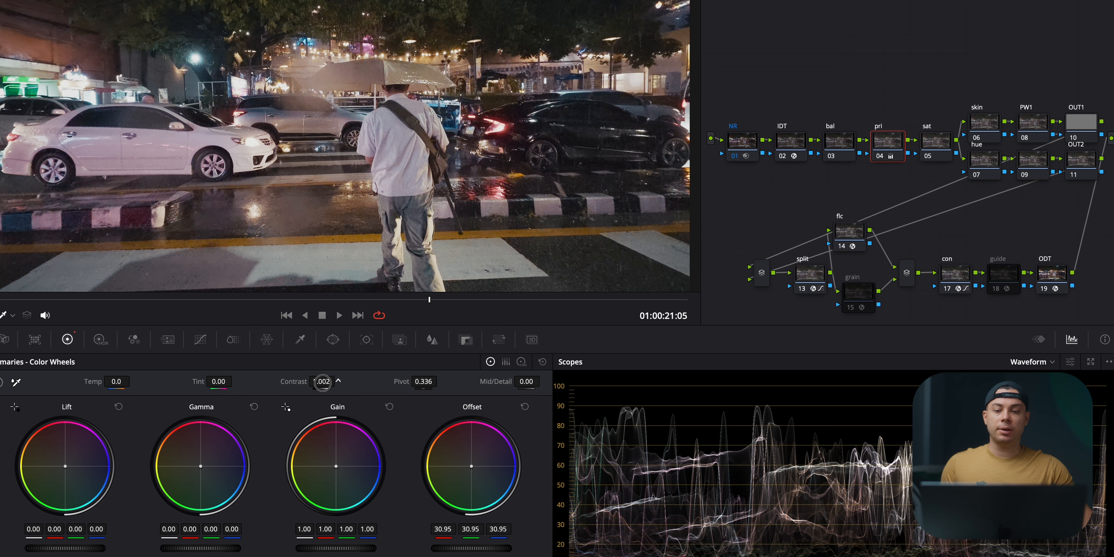
Step: Set the pri node's Contrast to 1.1
drag(322, 382, 350, 383)
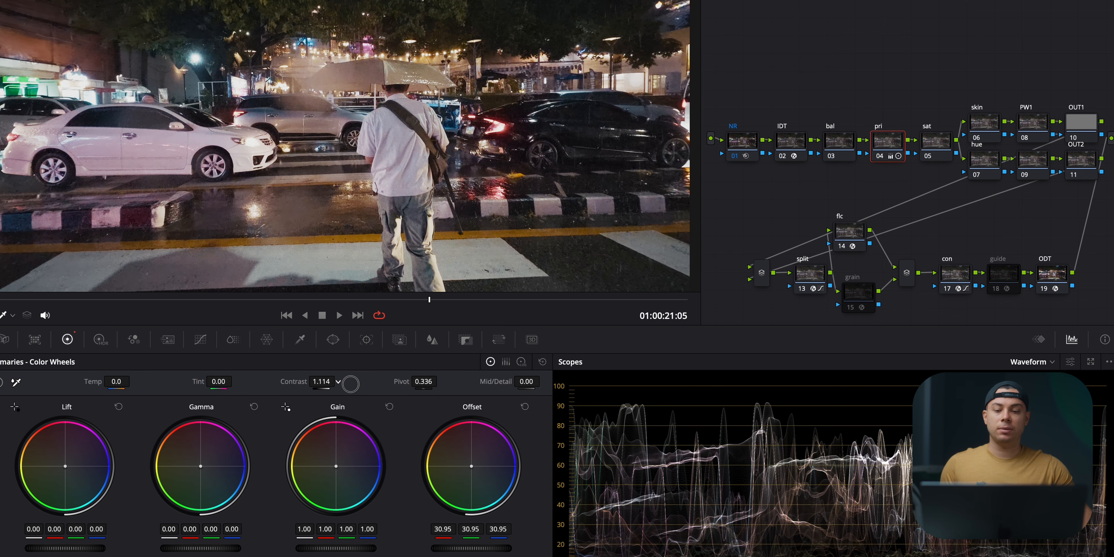
text(1.1)
key(Return)
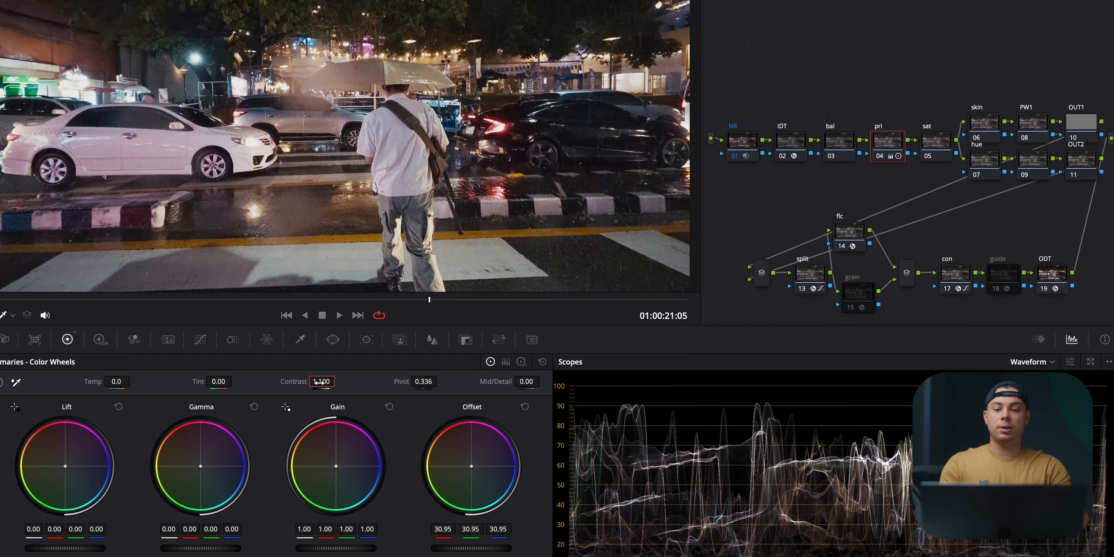
Step: Fine-tune the pri node's Offset to 30.55 while checking other frames, stopping at 01:00:20:17
mouse_move(350, 319)
mouse_down()
mouse_move(164, 318)
mouse_move(364, 316)
mouse_up()
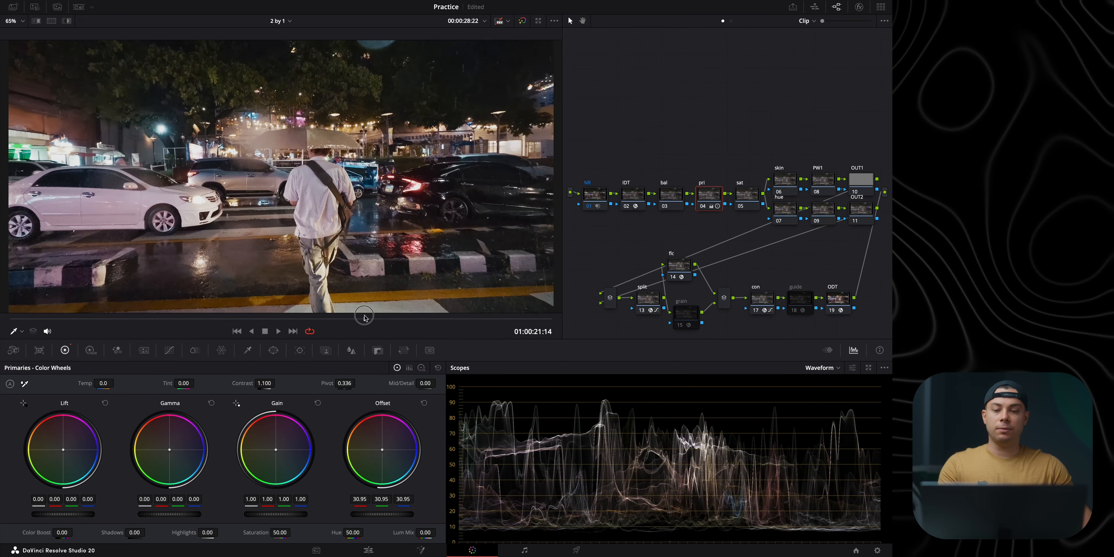
drag(389, 514, 384, 515)
mouse_move(310, 319)
mouse_down()
mouse_move(85, 327)
mouse_move(323, 323)
mouse_up()
Step: Toggle the pri node off and on to compare its exposure and contrast changes
click(703, 207)
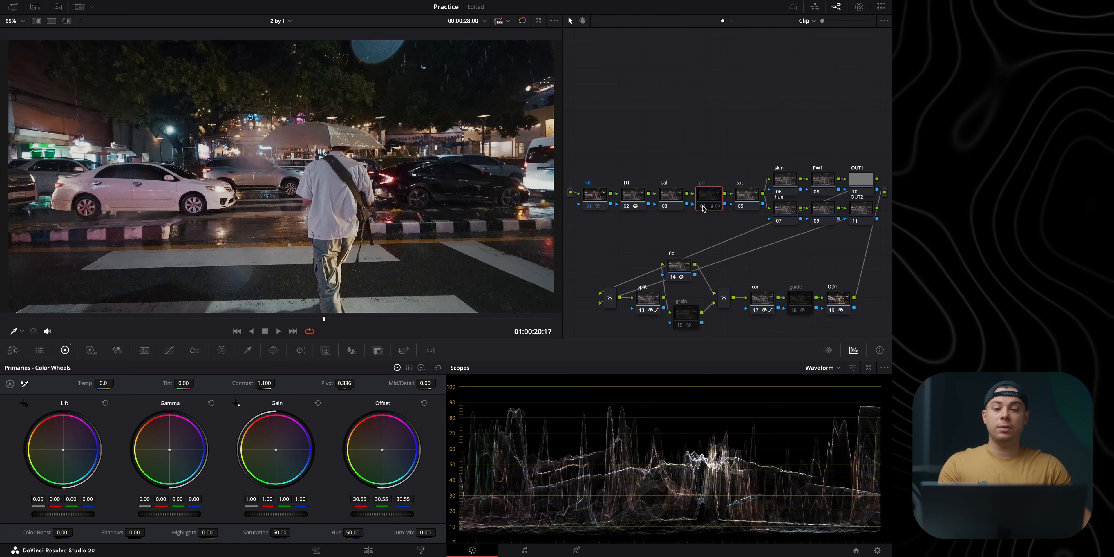
click(703, 207)
click(703, 207)
click(704, 207)
click(703, 207)
click(703, 207)
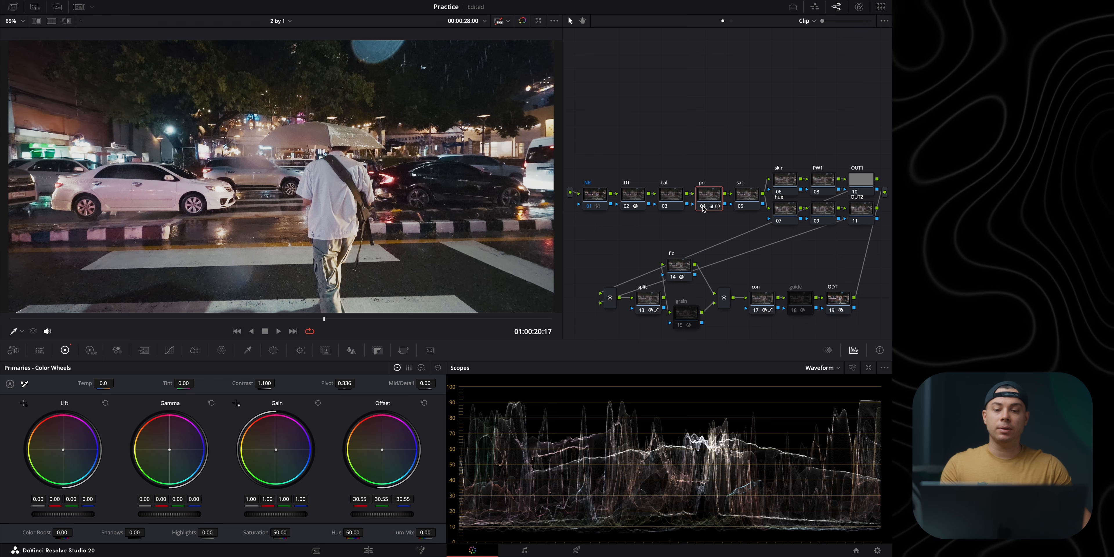
Step: Balance the bal node by setting its Gain to 0.98 red, 0.99 green and 0.96 blue
click(673, 198)
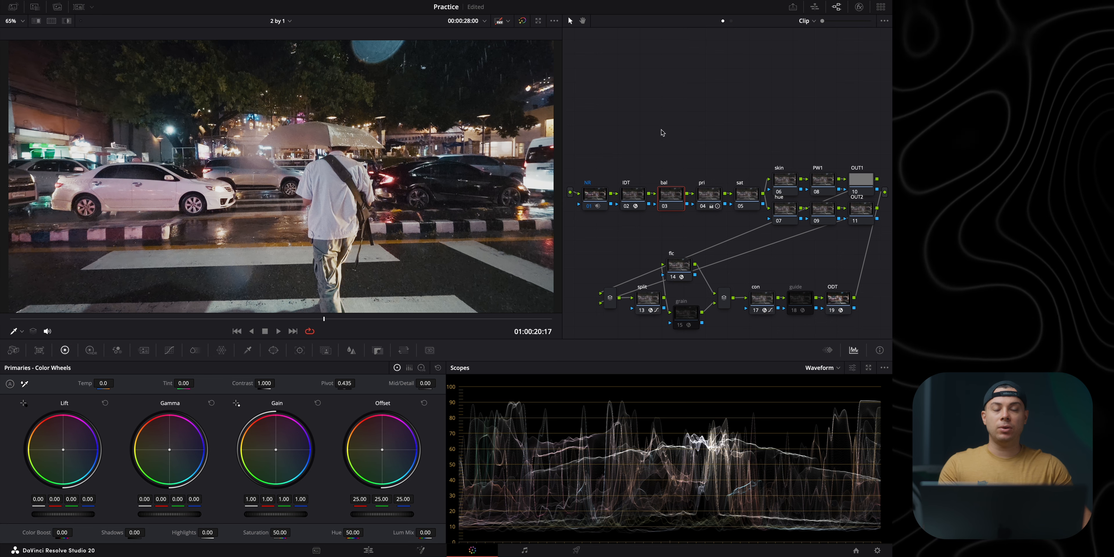
right_click(668, 198)
mouse_move(710, 314)
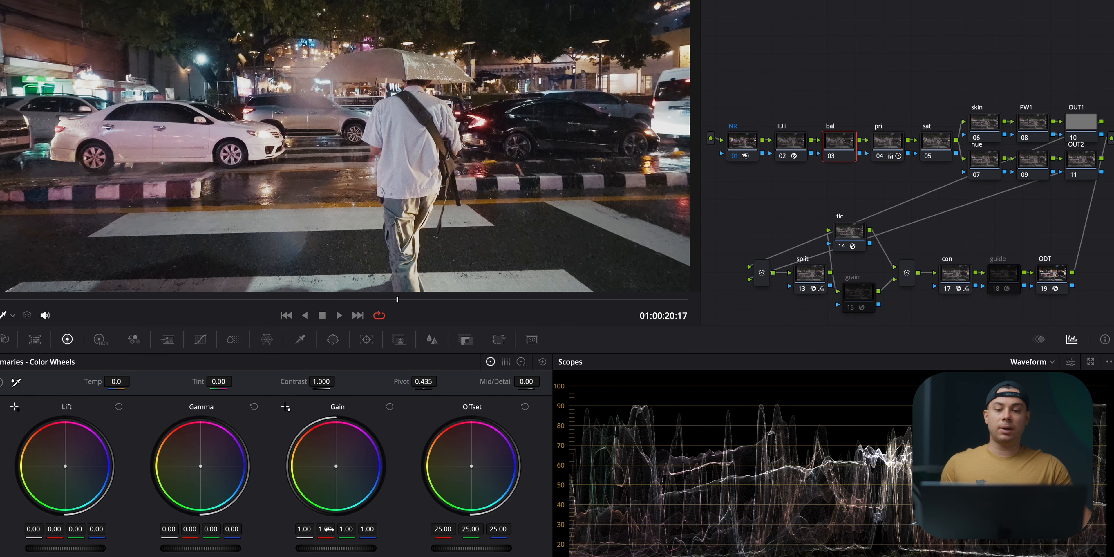
drag(326, 529, 325, 529)
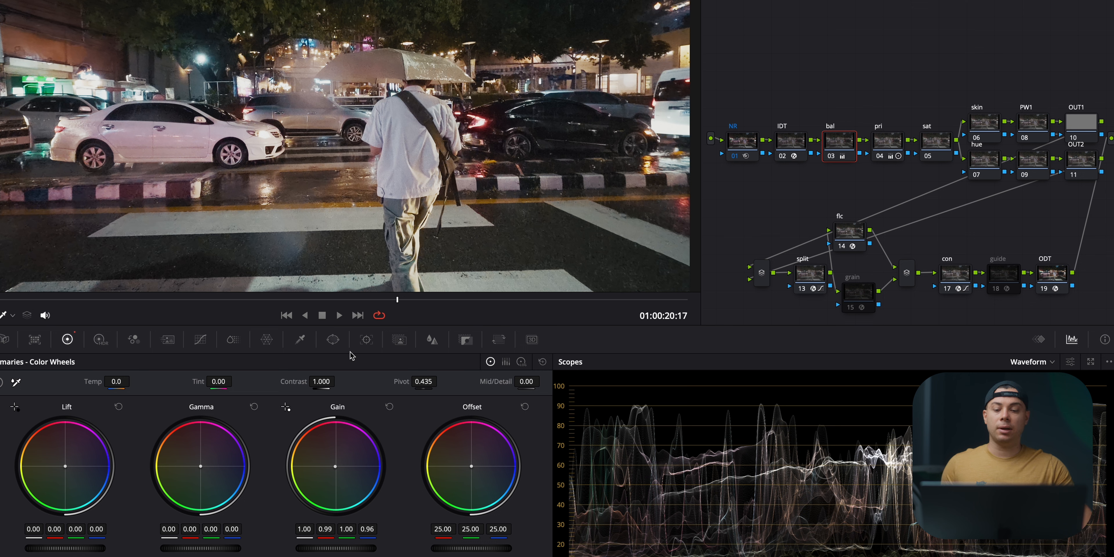
drag(350, 533, 350, 533)
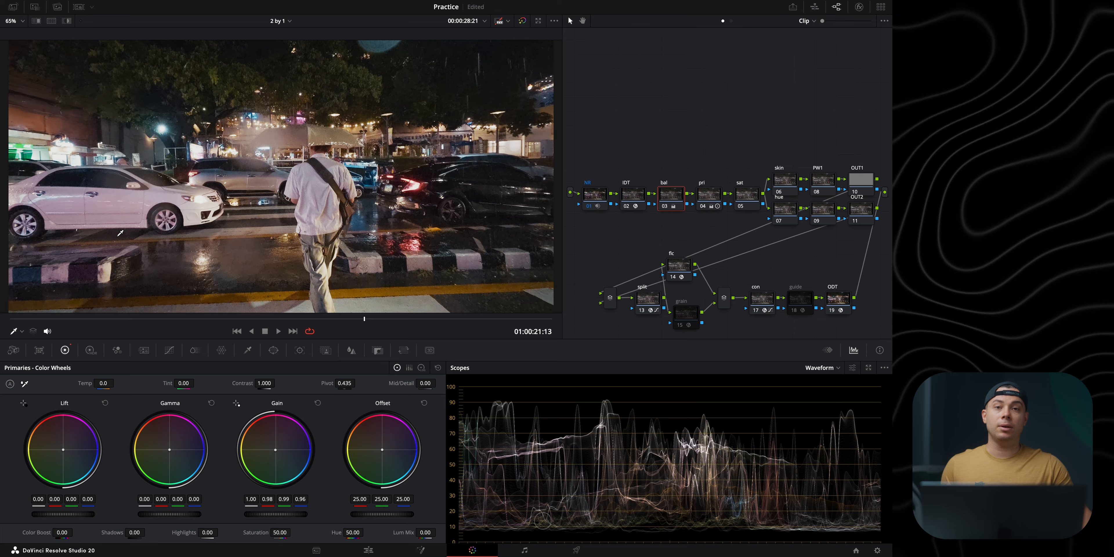
Step: Move the playhead to 01:00:20:20 and inspect the white car and striped curb up close for color casts
mouse_move(365, 319)
mouse_down()
mouse_move(325, 318)
mouse_move(390, 319)
mouse_move(356, 318)
mouse_up()
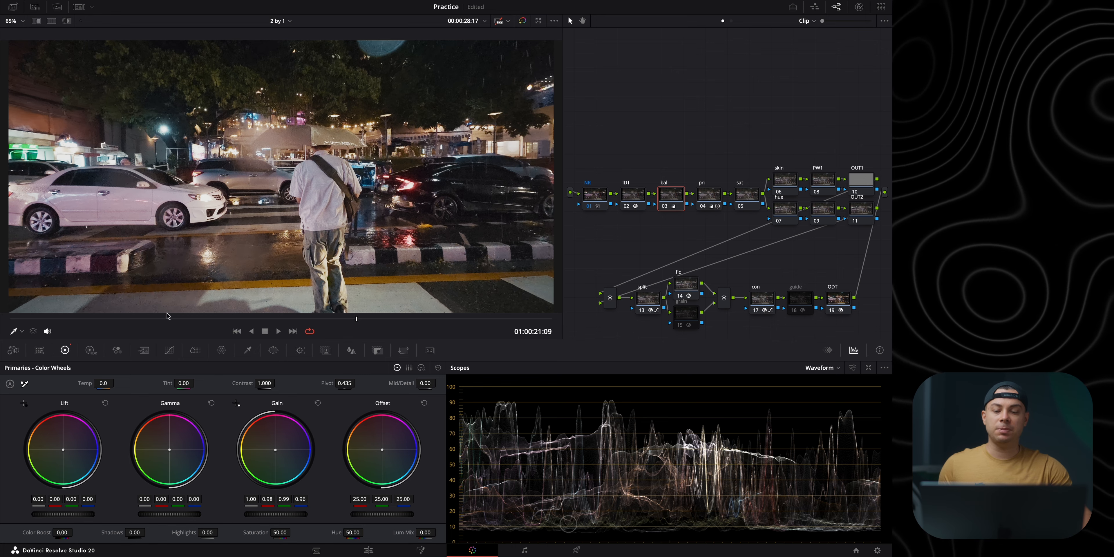
drag(356, 319, 326, 320)
scroll(239, 253, up, 5)
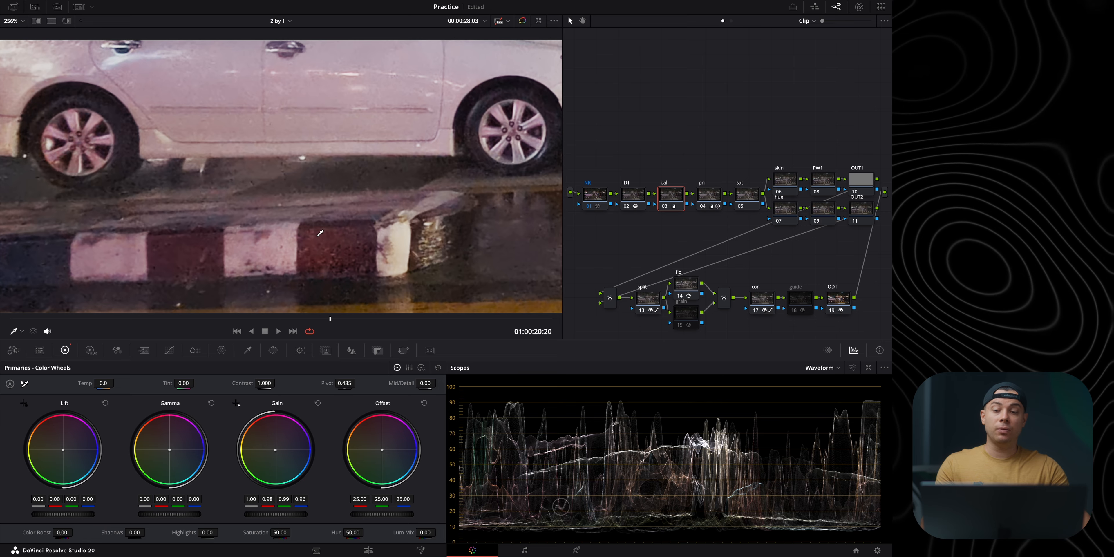
scroll(347, 210, down, 5)
scroll(347, 210, up, 4)
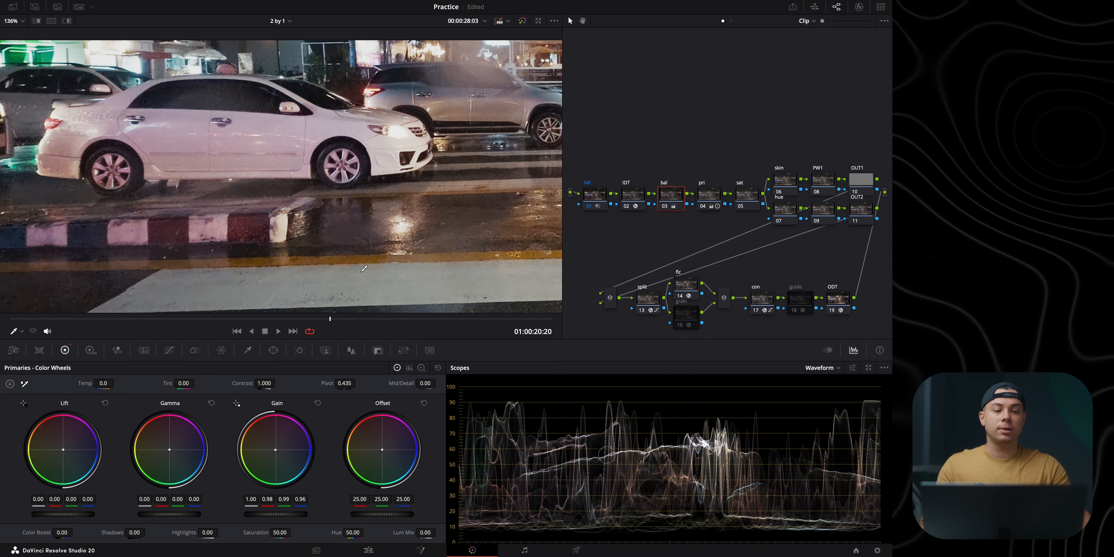
Step: Open the Color Warper's Chroma Warp on the hue node and set the viewer's on-screen control to Qualifier
drag(746, 134, 723, 109)
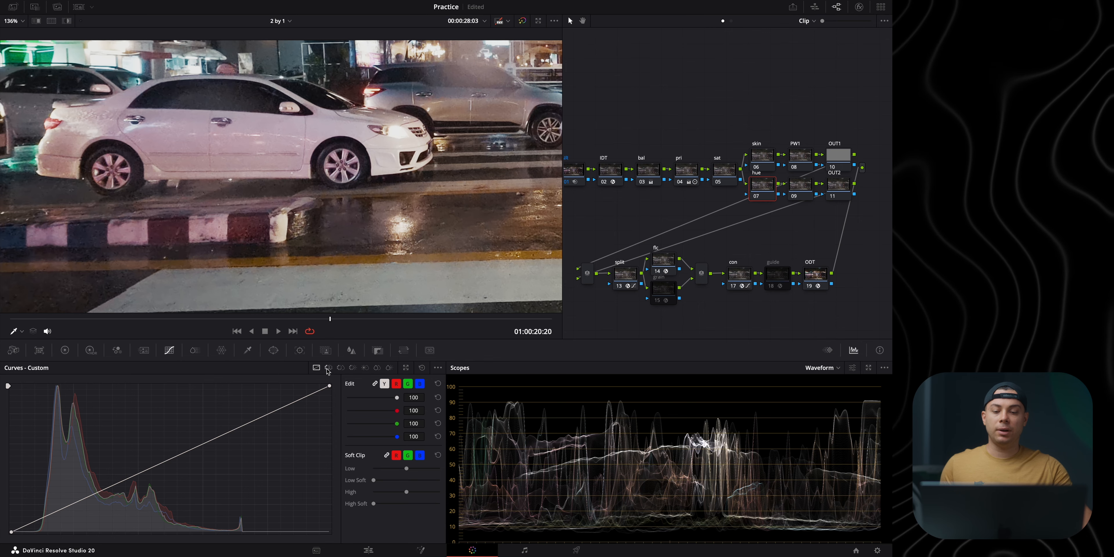
click(329, 368)
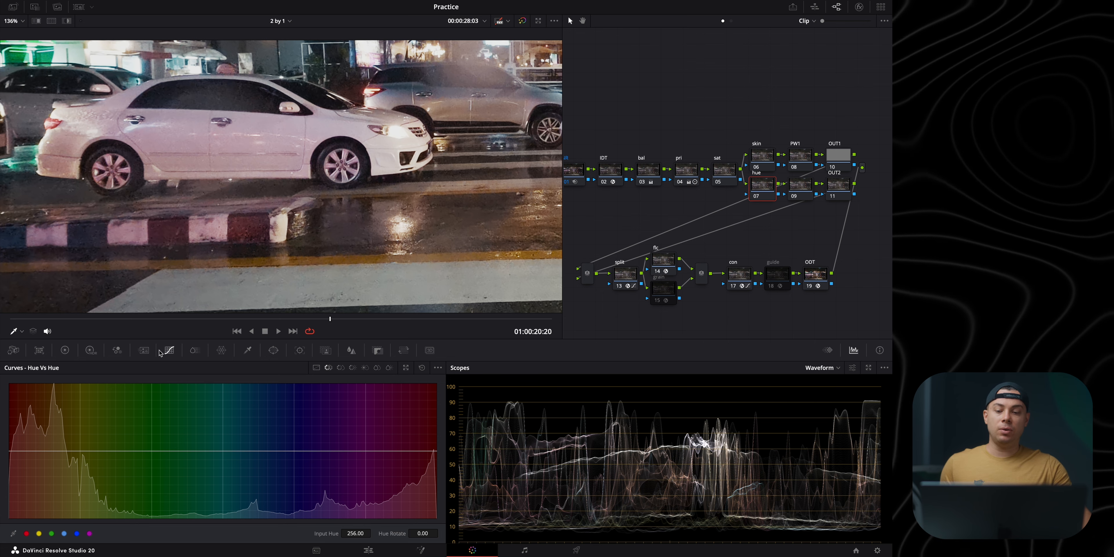
click(195, 350)
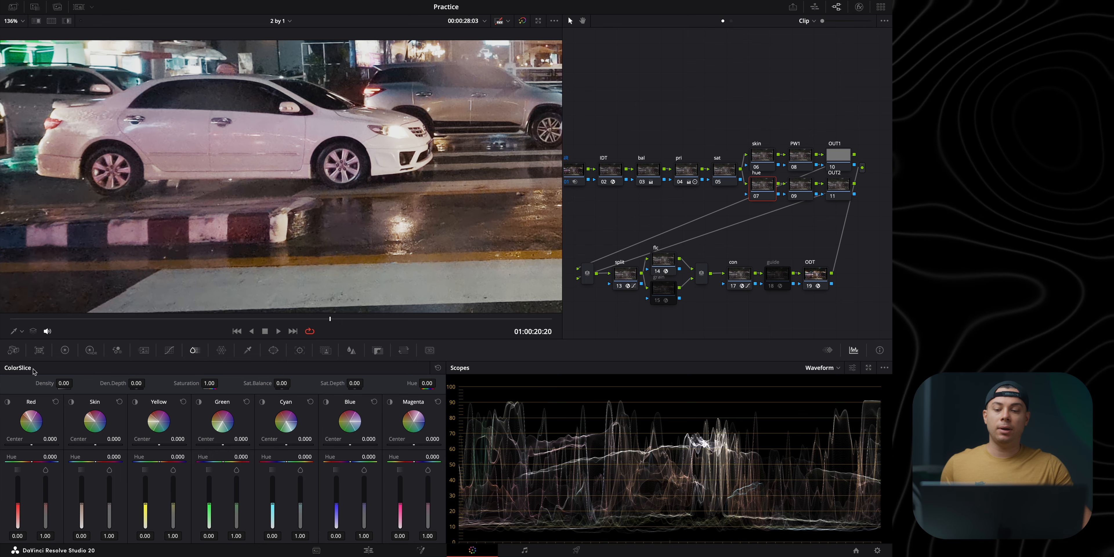
click(221, 351)
click(21, 331)
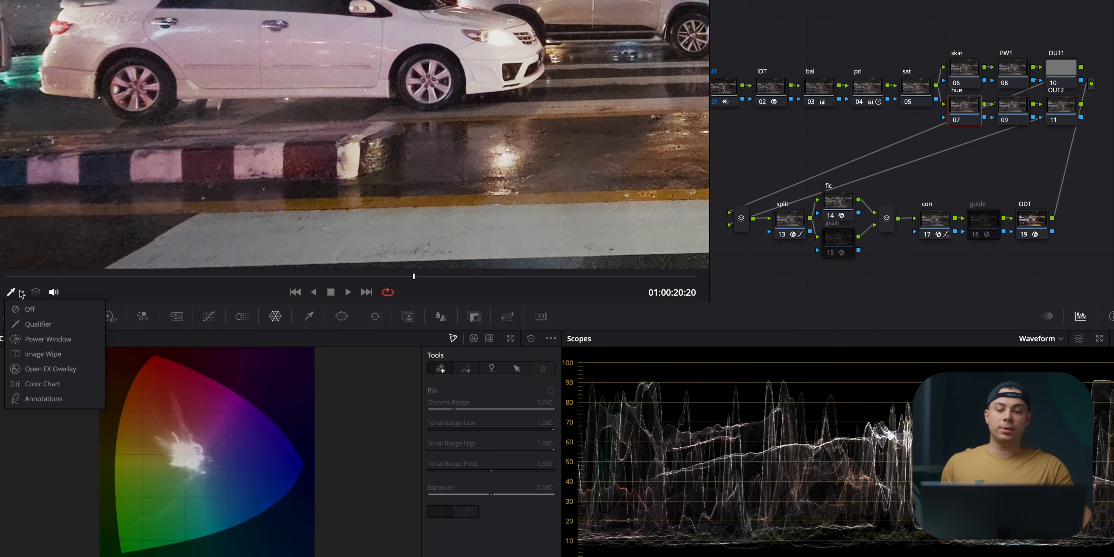
click(60, 329)
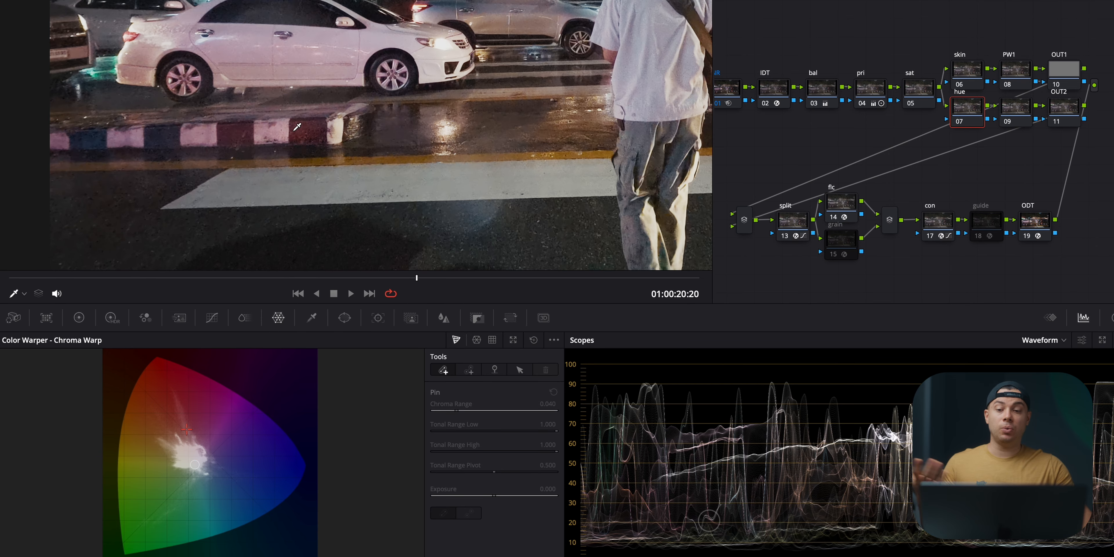
Step: Add a Chroma Warp stroke on the curb's dark red stripe and pull its color toward a more muted red
scroll(303, 114, up, 5)
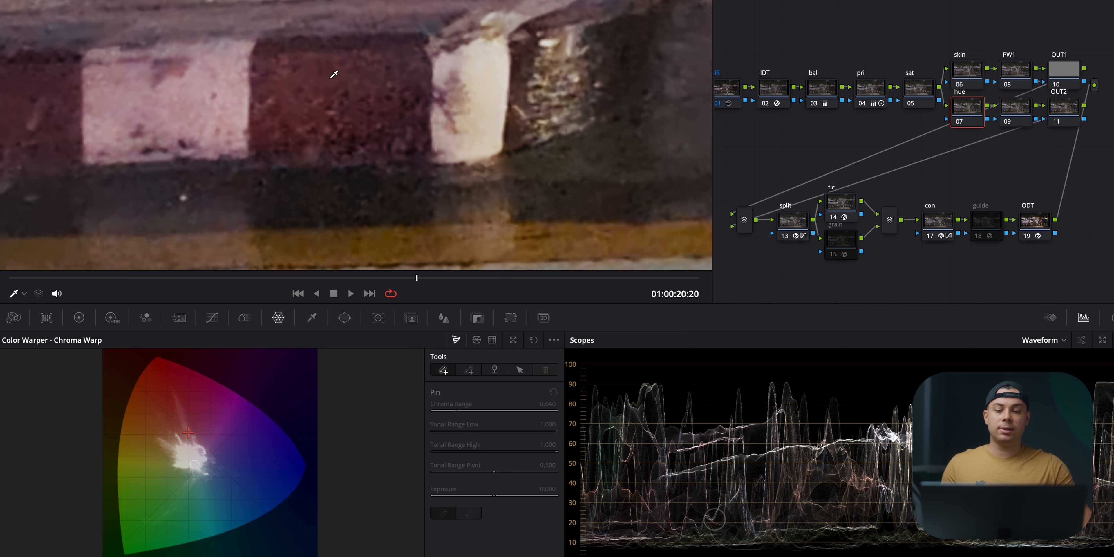
click(334, 74)
mouse_move(326, 78)
mouse_down()
mouse_move(309, 70)
mouse_move(240, 126)
mouse_move(367, 142)
mouse_move(289, 94)
mouse_move(309, 148)
mouse_move(294, 95)
mouse_up()
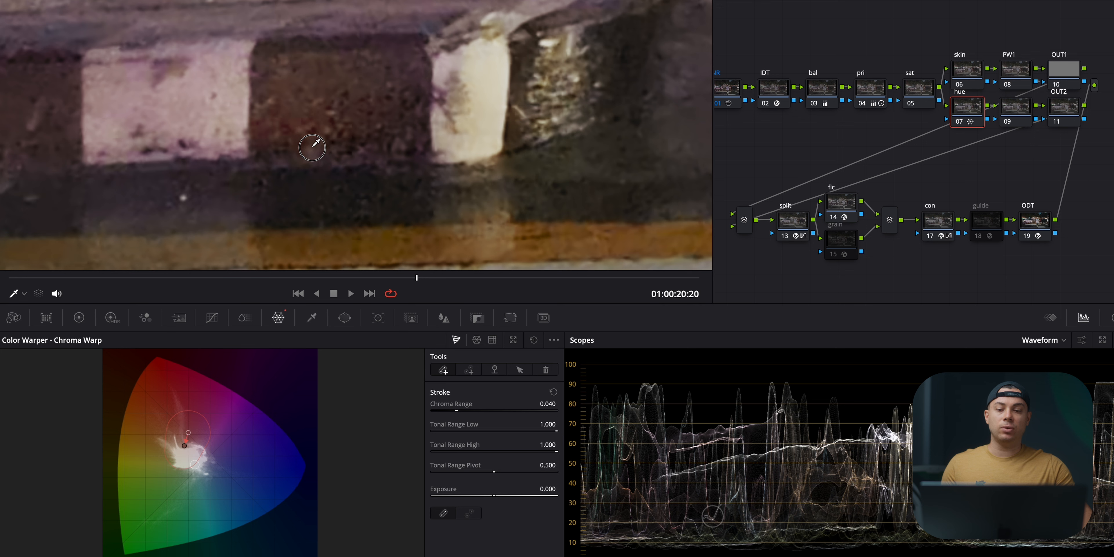
drag(323, 175, 312, 145)
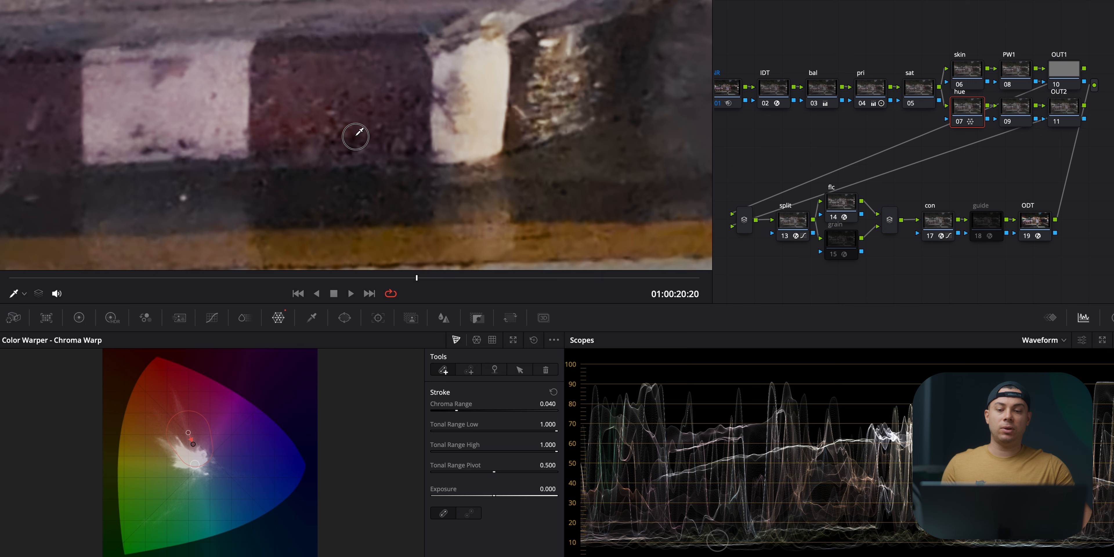
mouse_move(339, 139)
mouse_down()
mouse_move(321, 154)
mouse_move(321, 126)
mouse_up()
Step: Add Chroma Warp strokes on the curb's pinkish stripe and the white car's body to neutralize their magenta tint
scroll(320, 126, down, 6)
click(196, 125)
mouse_move(208, 125)
mouse_down()
mouse_move(207, 134)
mouse_move(150, 126)
mouse_move(179, 134)
mouse_up()
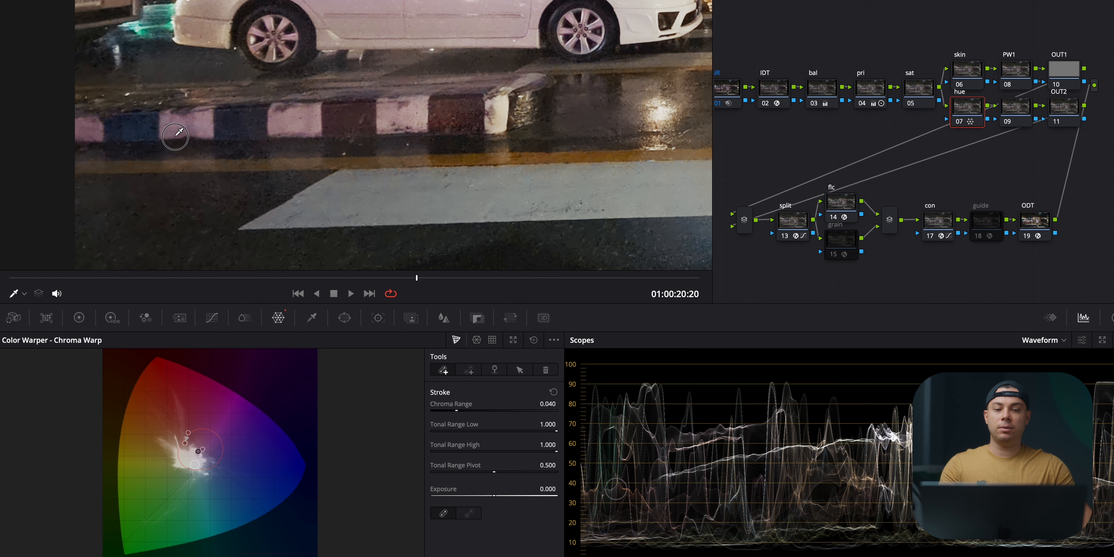
scroll(428, 9, up, 5)
scroll(396, 88, down, 5)
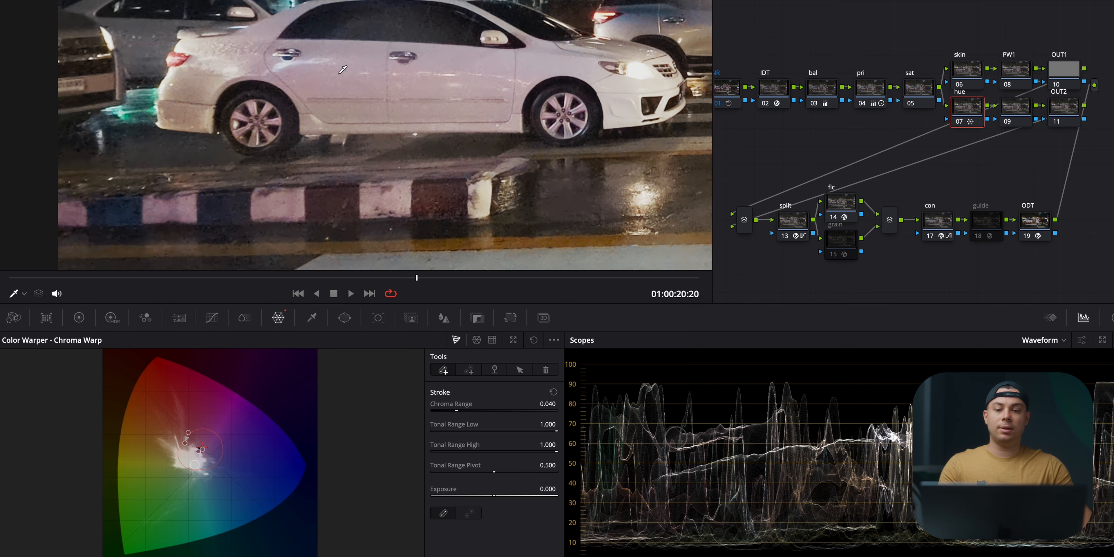
mouse_move(349, 76)
mouse_down()
mouse_move(316, 82)
mouse_move(334, 79)
mouse_up()
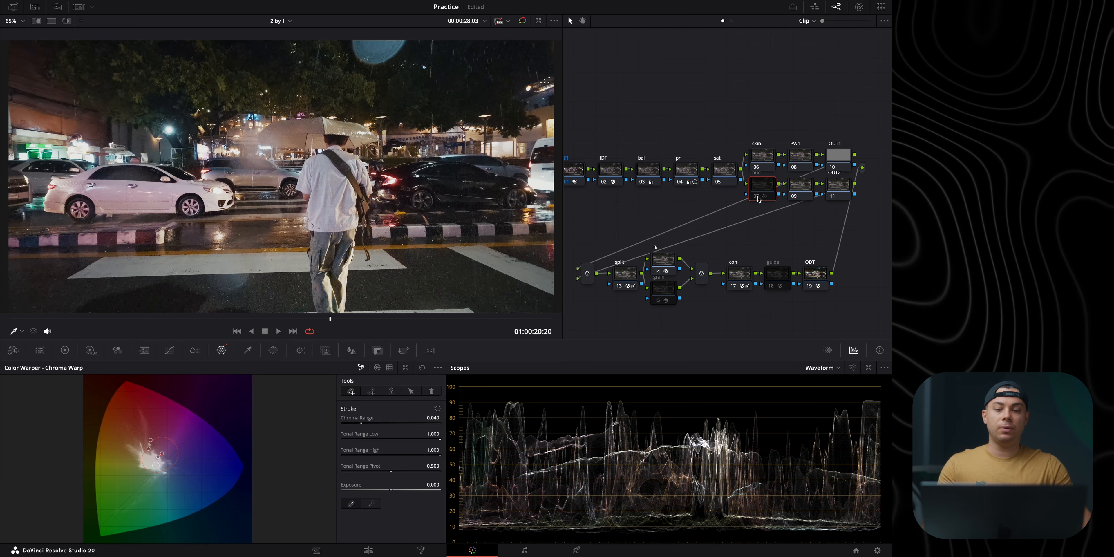
Step: Compare the hue node on and off while examining the man's shirt and the white car up close
click(757, 196)
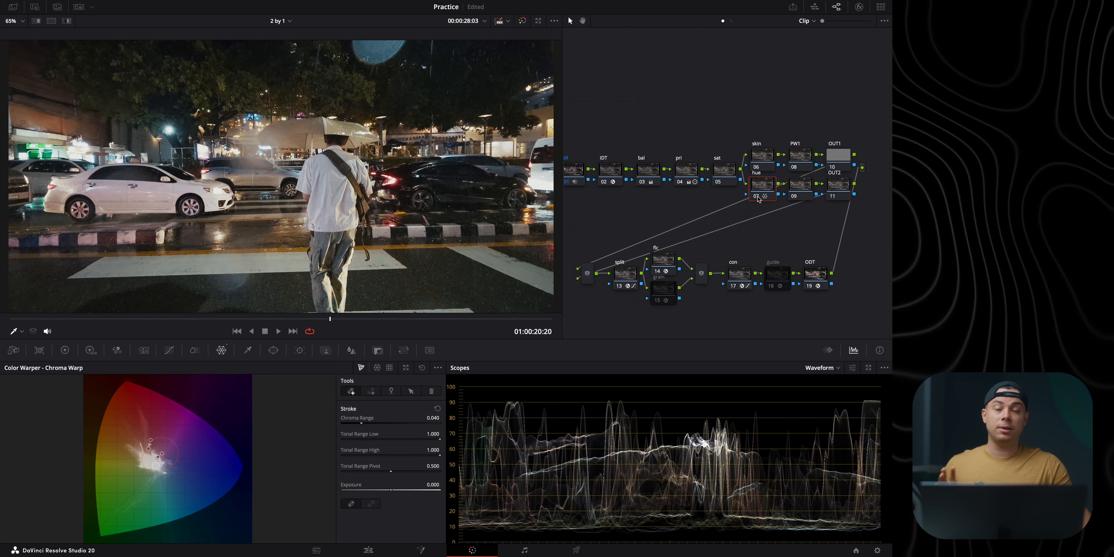
scroll(286, 104, up, 6)
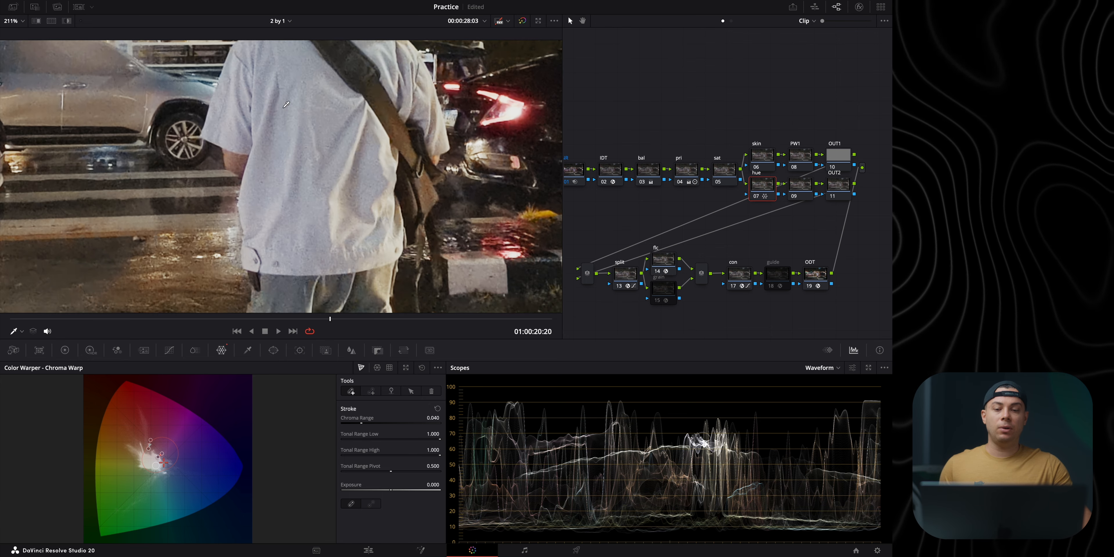
drag(286, 104, 283, 159)
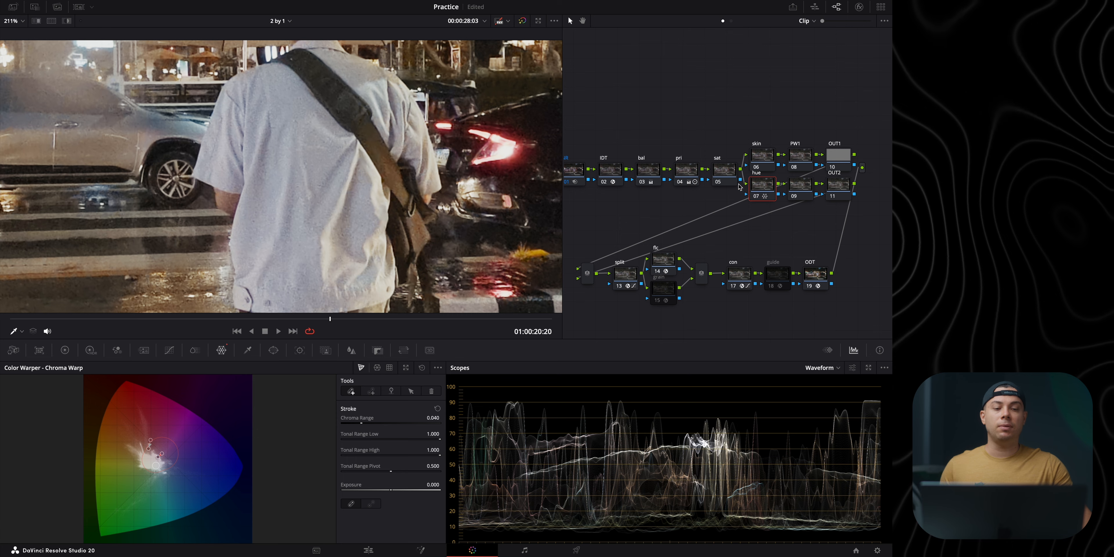
click(758, 198)
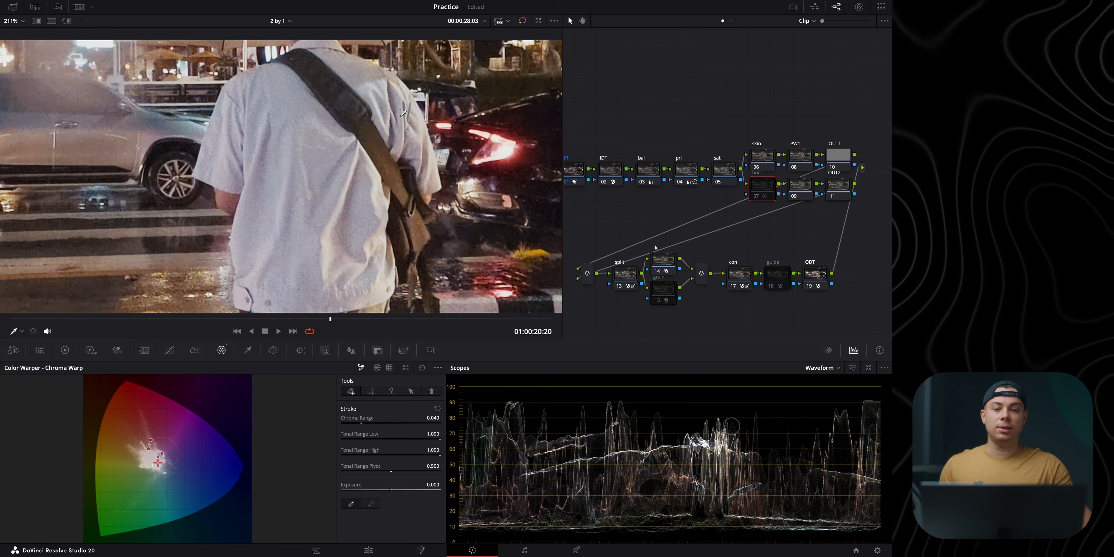
drag(278, 190, 523, 204)
drag(78, 203, 434, 176)
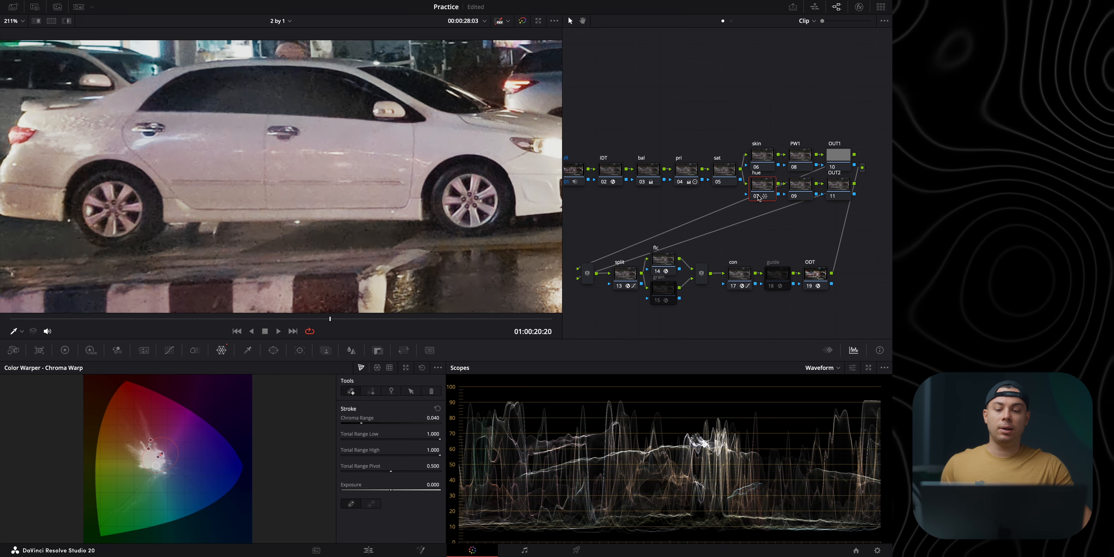
key(shift+z)
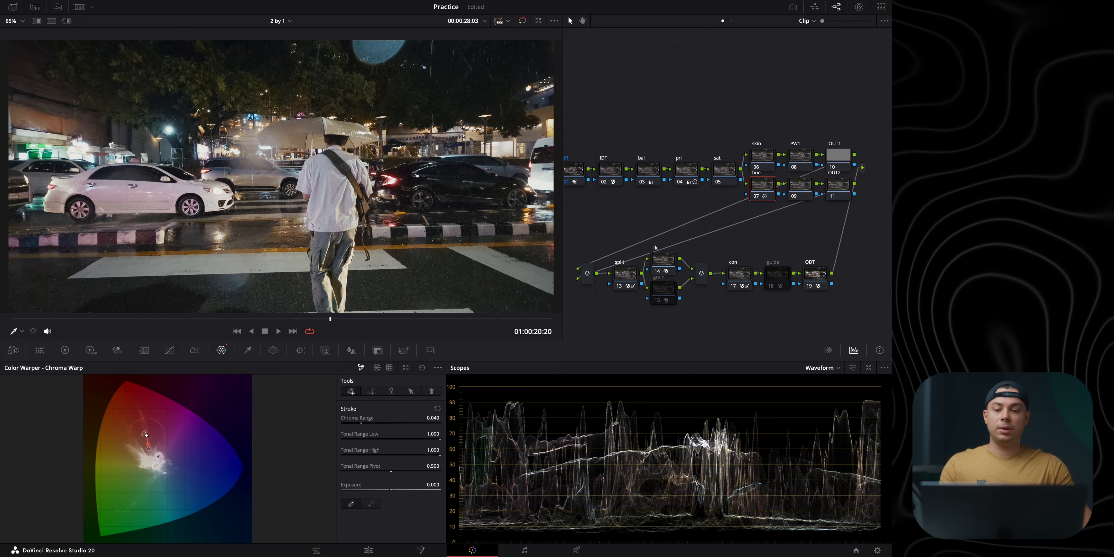
Step: Examine the striped curb up close and compare the hue node on and off across the full frame
scroll(72, 241, up, 8)
drag(94, 249, 146, 207)
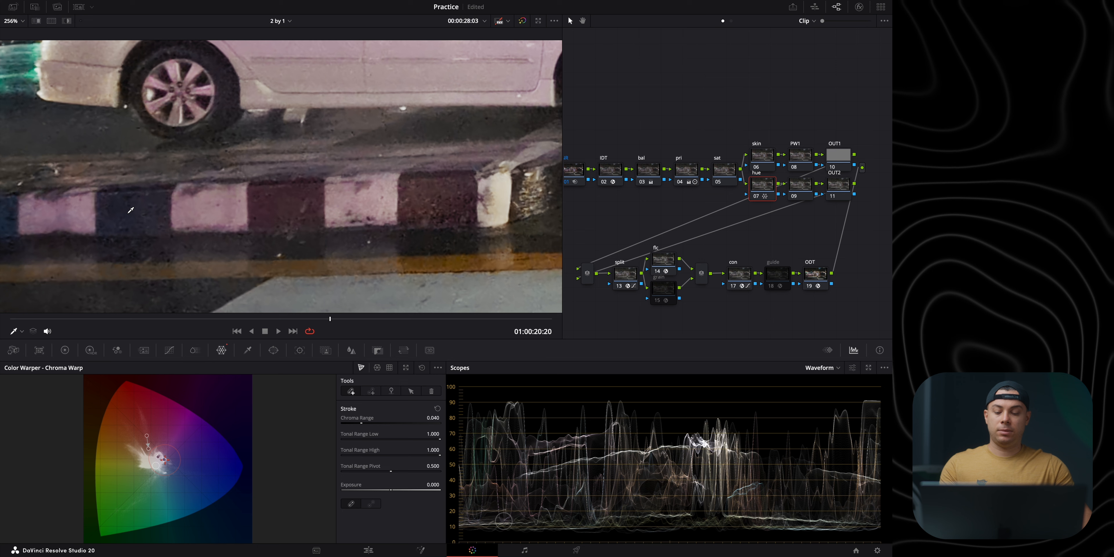
key(shift+z)
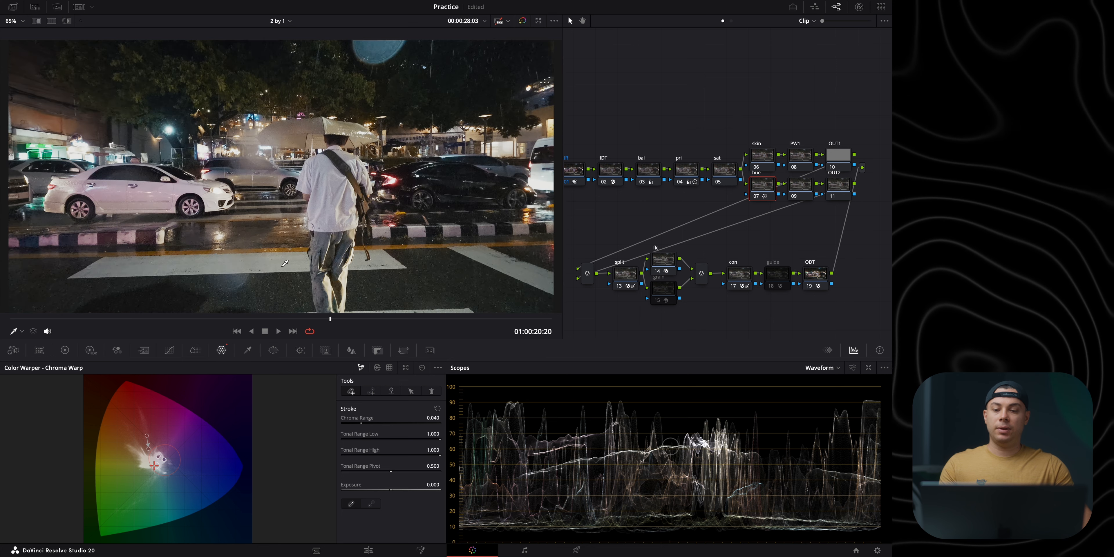
click(755, 197)
click(755, 196)
click(755, 197)
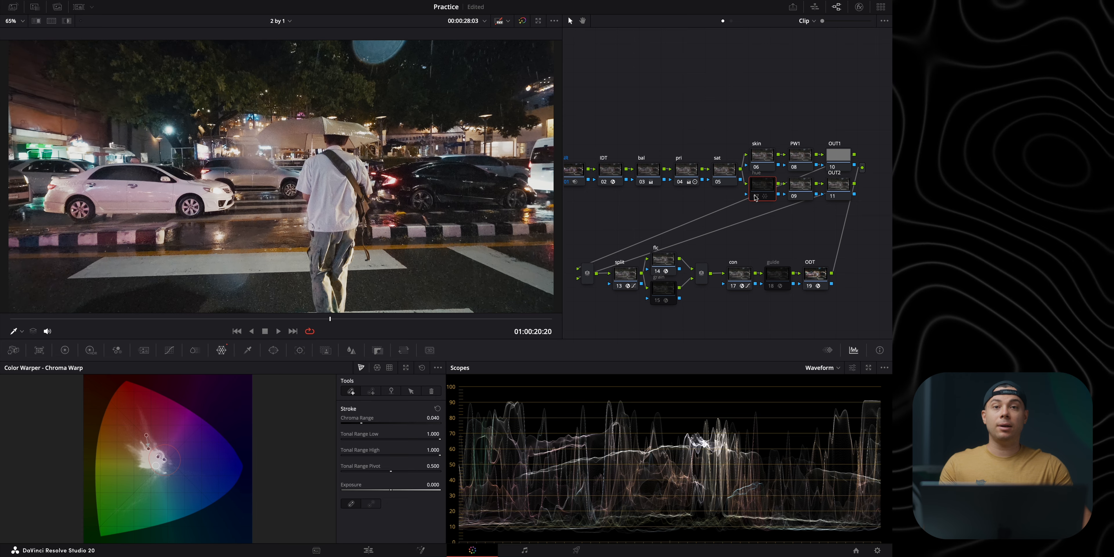
click(755, 196)
scroll(180, 129, up, 8)
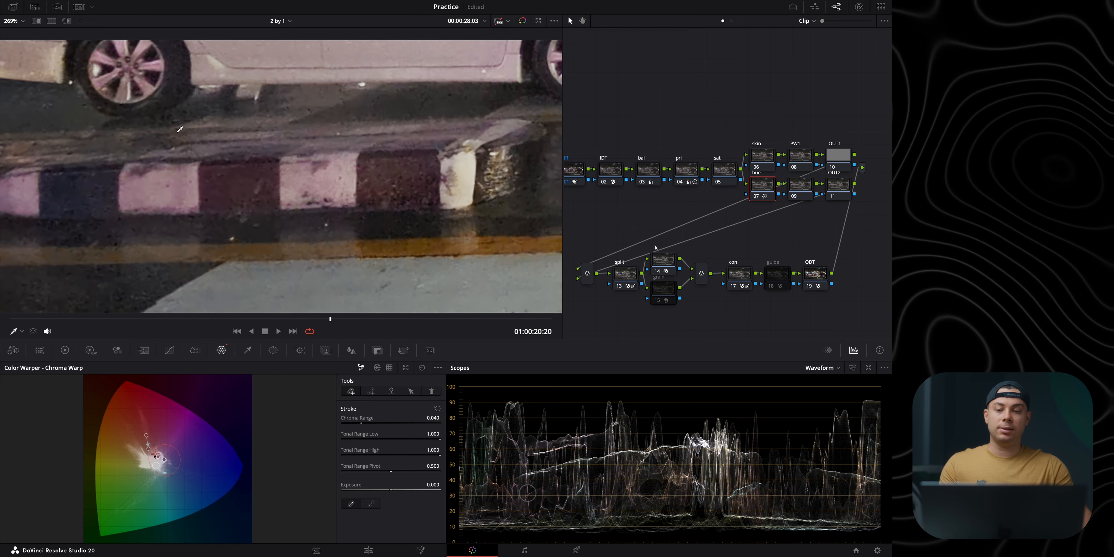
key(shift+z)
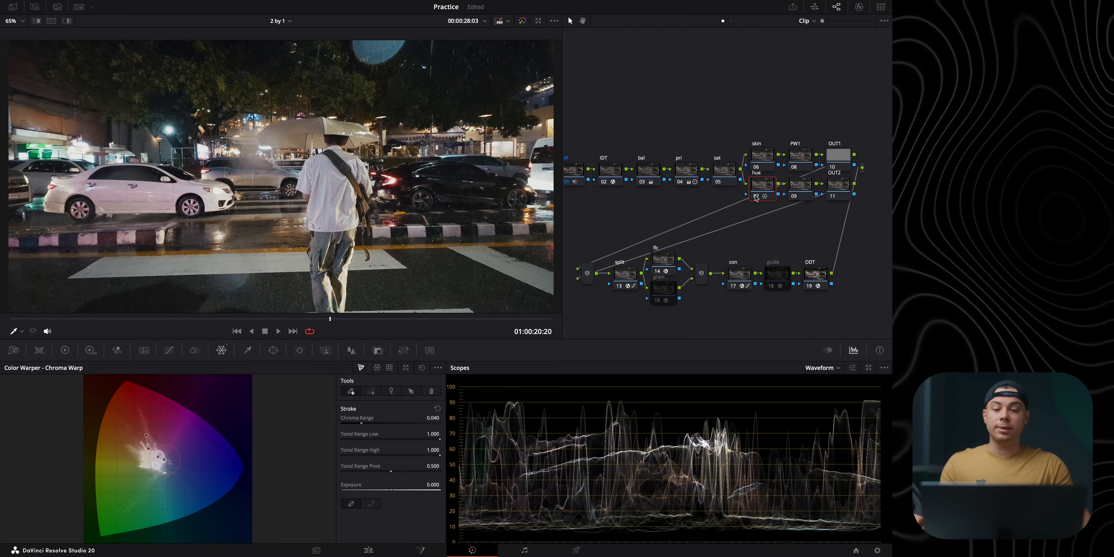
Step: Toggle the hue node repeatedly to compare its effect on the cars and the man's shirt up close
scroll(152, 206, up, 5)
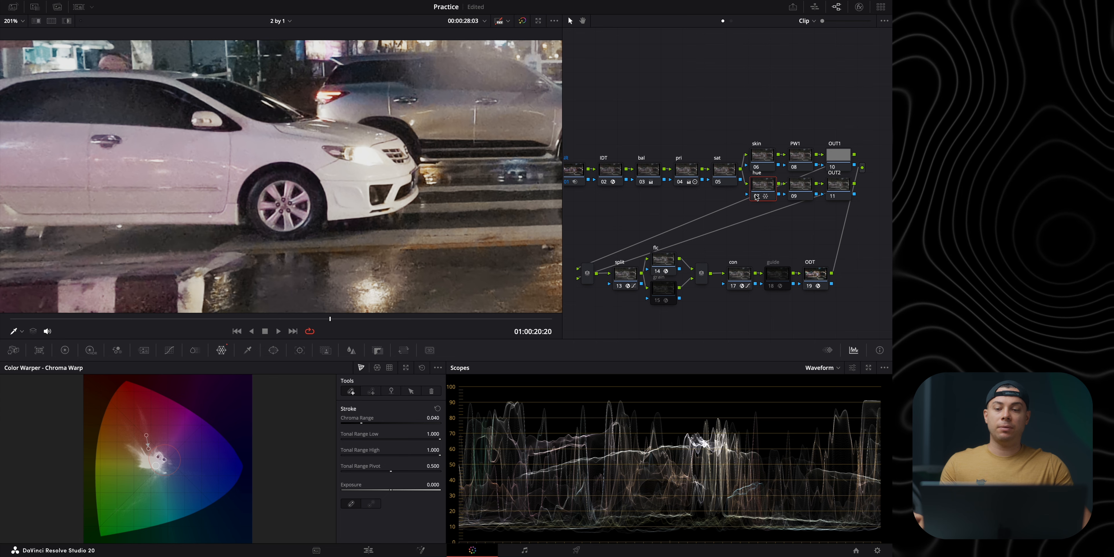
click(158, 155)
click(755, 196)
click(756, 197)
drag(509, 207, 94, 237)
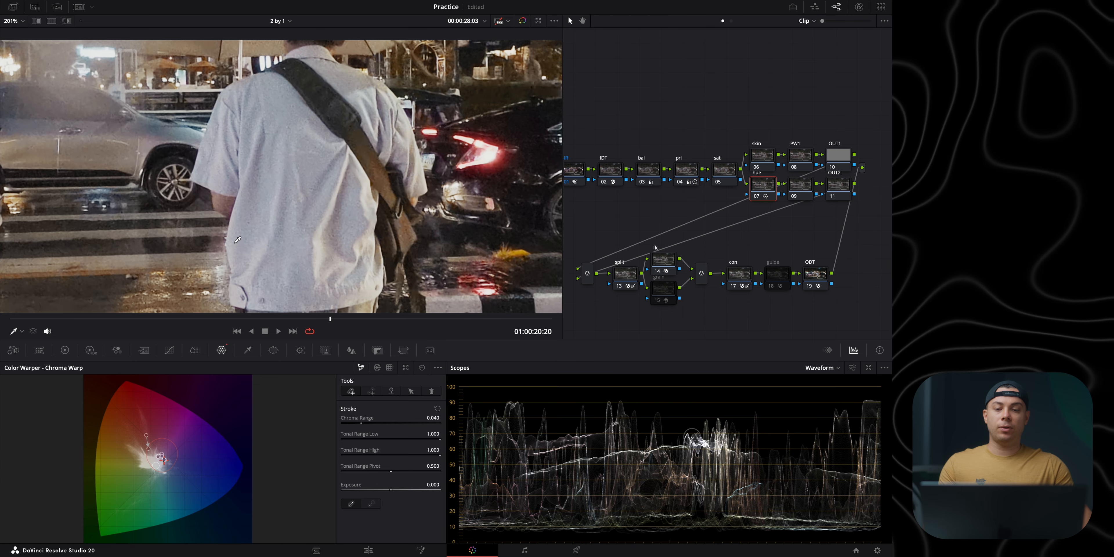
click(761, 199)
click(761, 199)
click(760, 199)
click(760, 199)
click(761, 199)
click(760, 199)
Step: Move the playhead to 01:00:22:24 and add a Chroma Warp stroke that reduces the blue saturation of the tuk-tuk
drag(98, 318, 433, 312)
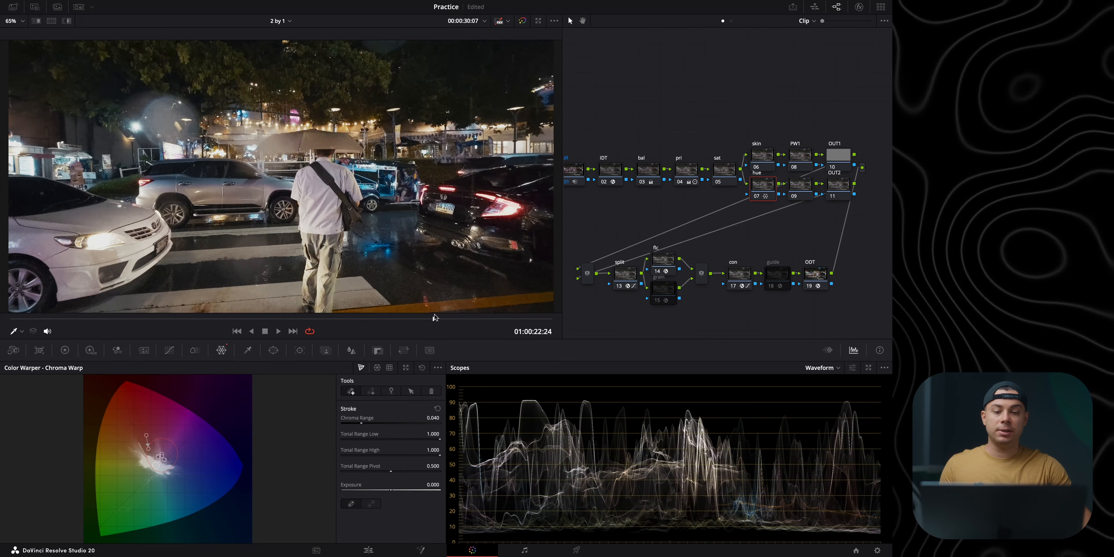
scroll(407, 202, up, 5)
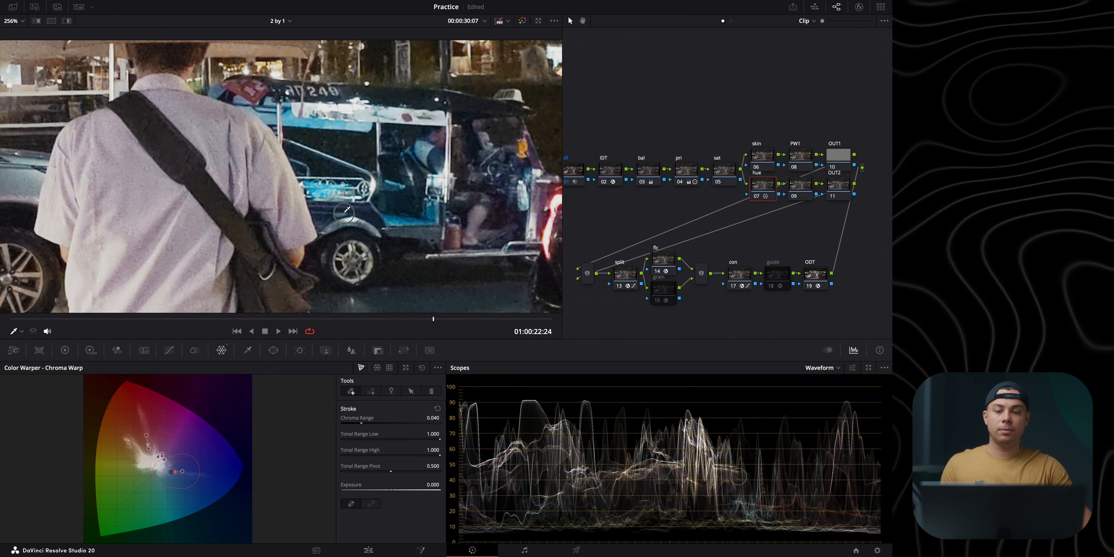
key(shift+z)
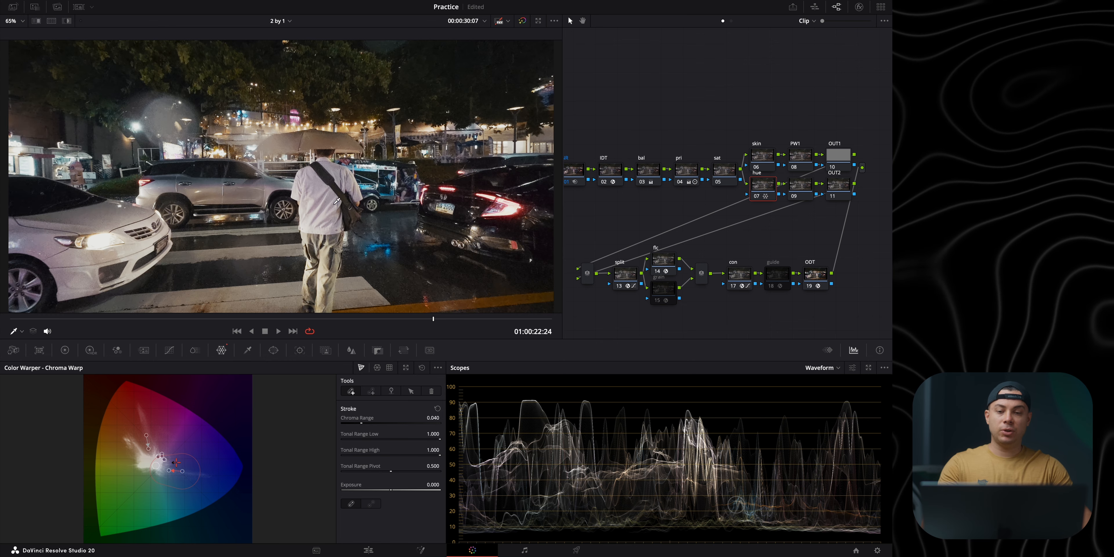
Step: Compare the hue node on and off across the full frame and up close on the man's shirt and the tuk-tuk
key(ctrl+d)
key(ctrl+d)
key(ctrl+d)
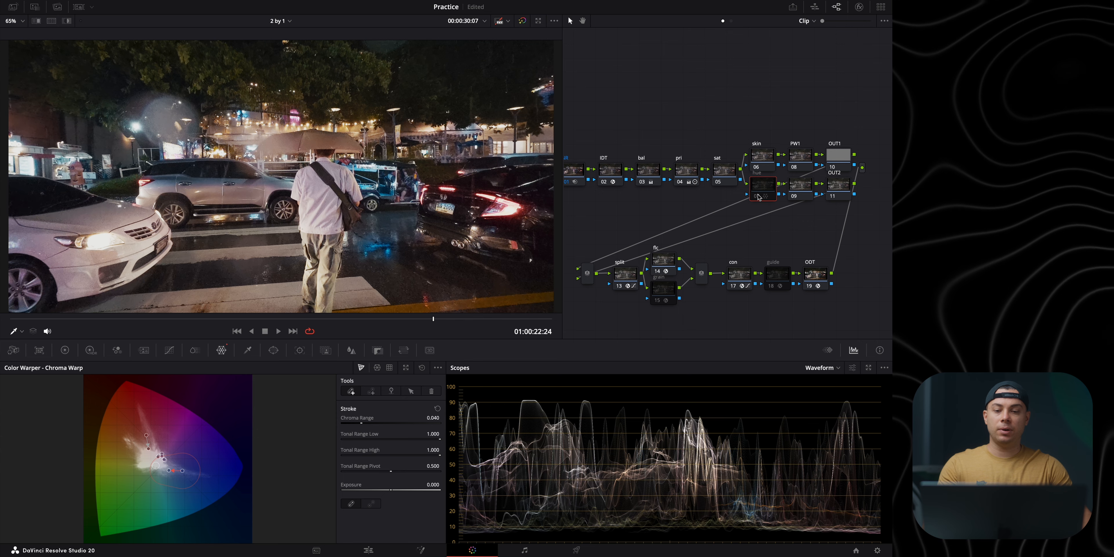
key(ctrl+d)
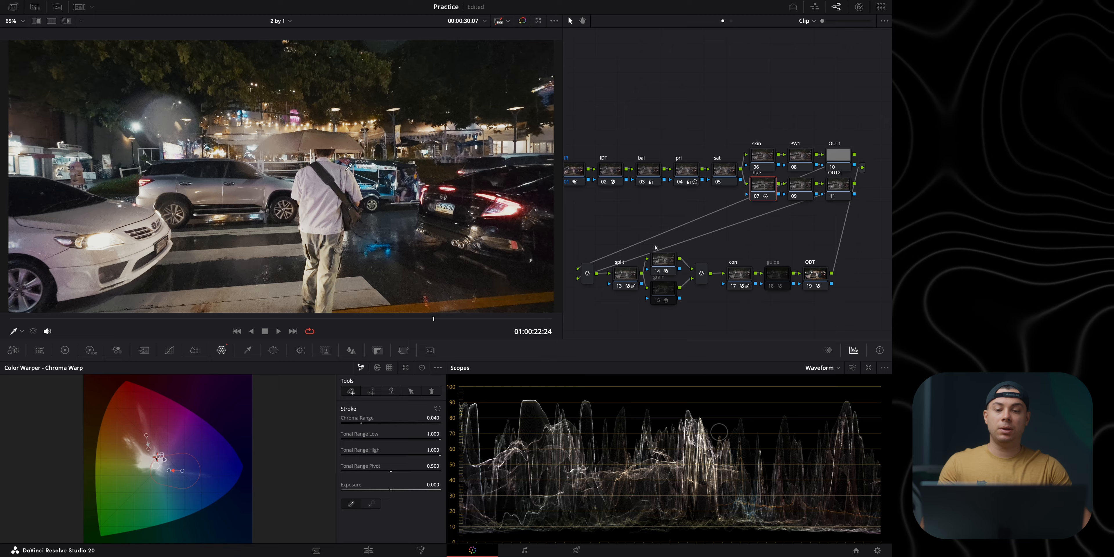
scroll(349, 167, up, 5)
click(758, 197)
click(758, 197)
click(758, 197)
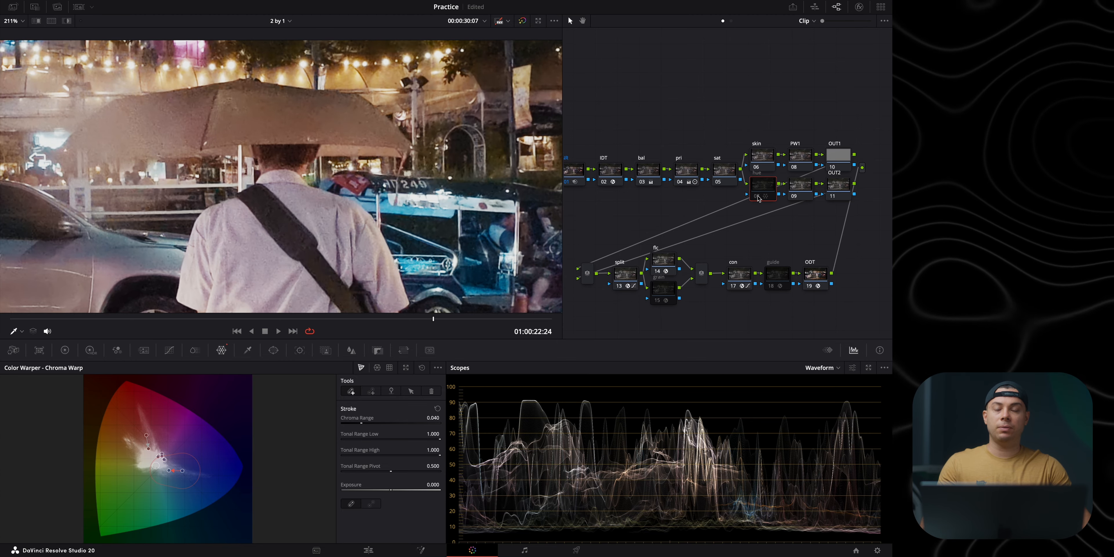
click(758, 197)
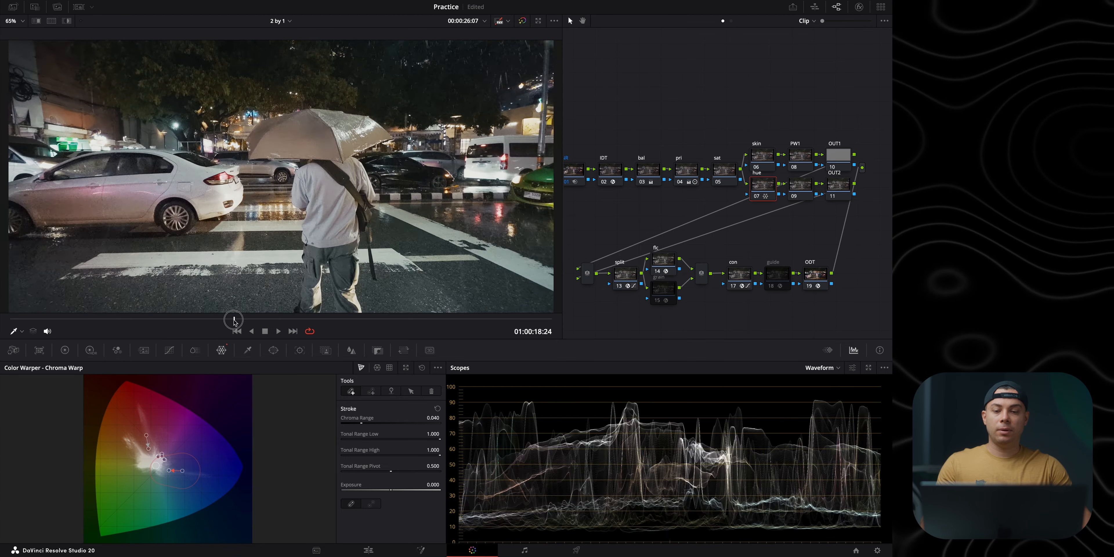
Step: Move the playhead to 01:00:20:01 and check the sat node's color space and channel settings
drag(234, 319, 295, 318)
scroll(328, 139, up, 5)
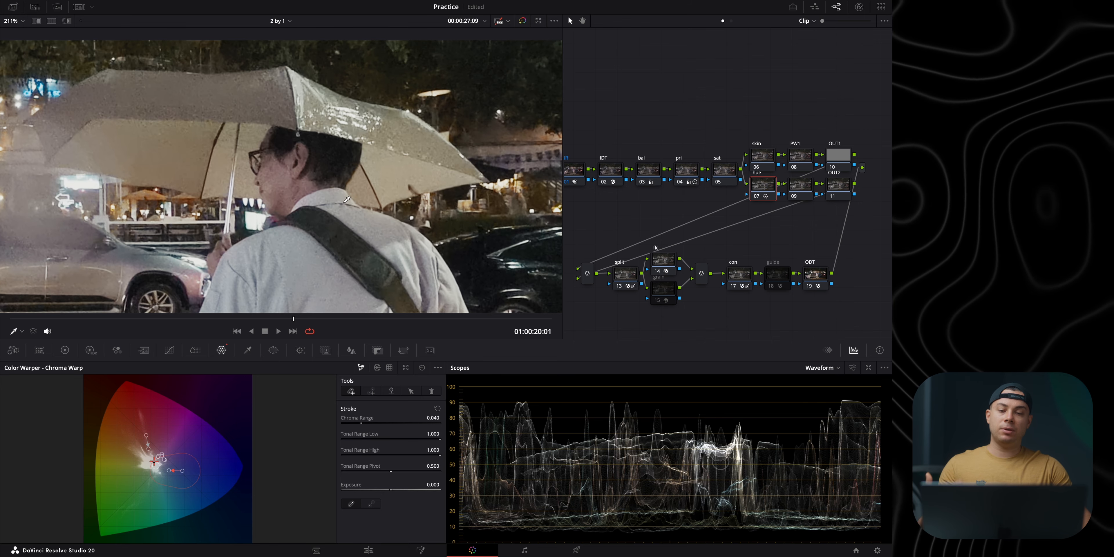
click(729, 172)
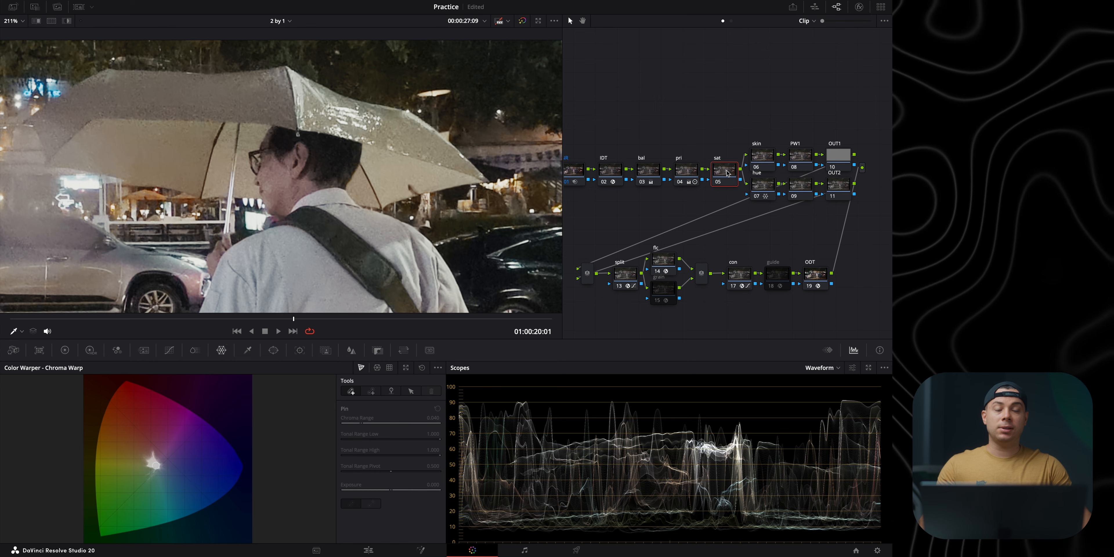
right_click(727, 173)
mouse_move(764, 283)
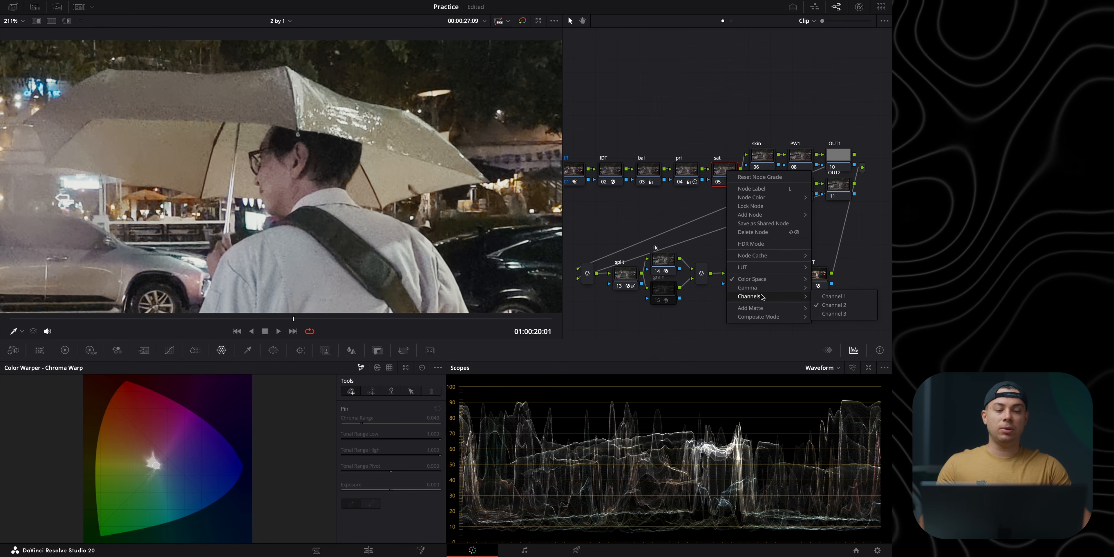
click(632, 222)
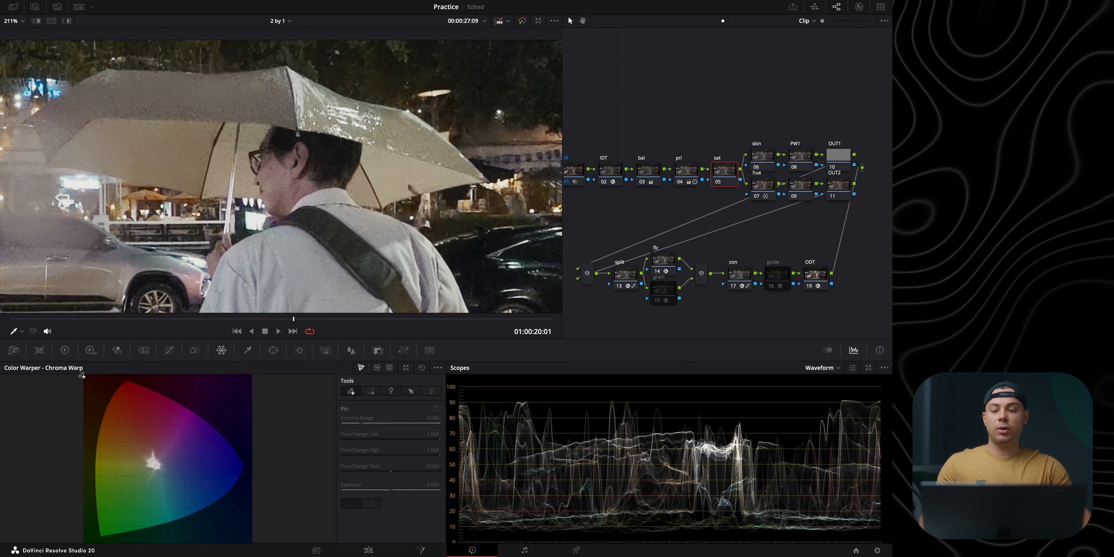
Step: Set the sat node's gamma to 0.06 and its gain to 0.93 on the primary color wheels
click(69, 353)
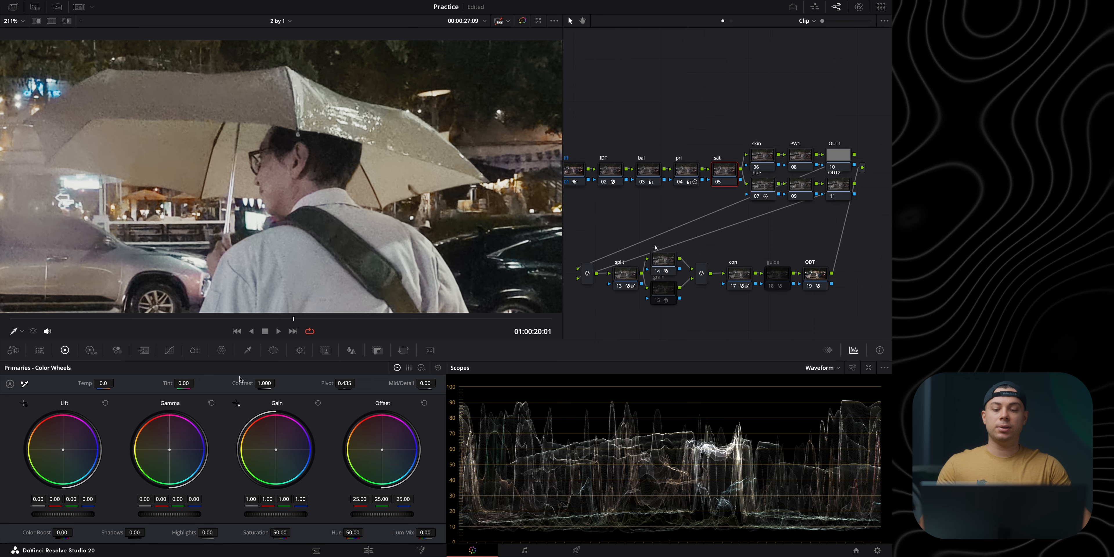
drag(182, 514, 191, 514)
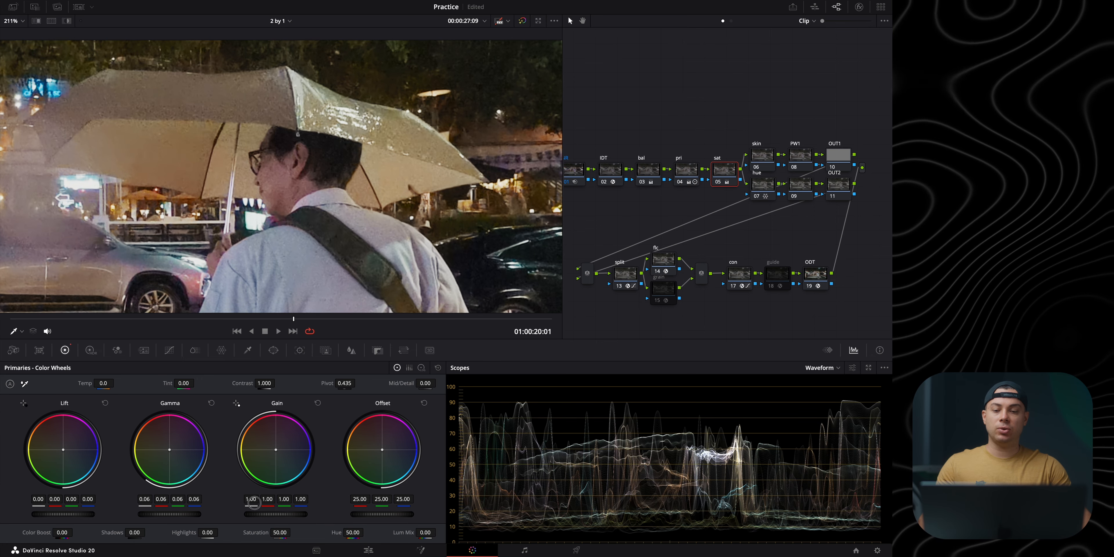
drag(162, 510, 166, 509)
drag(254, 513, 206, 515)
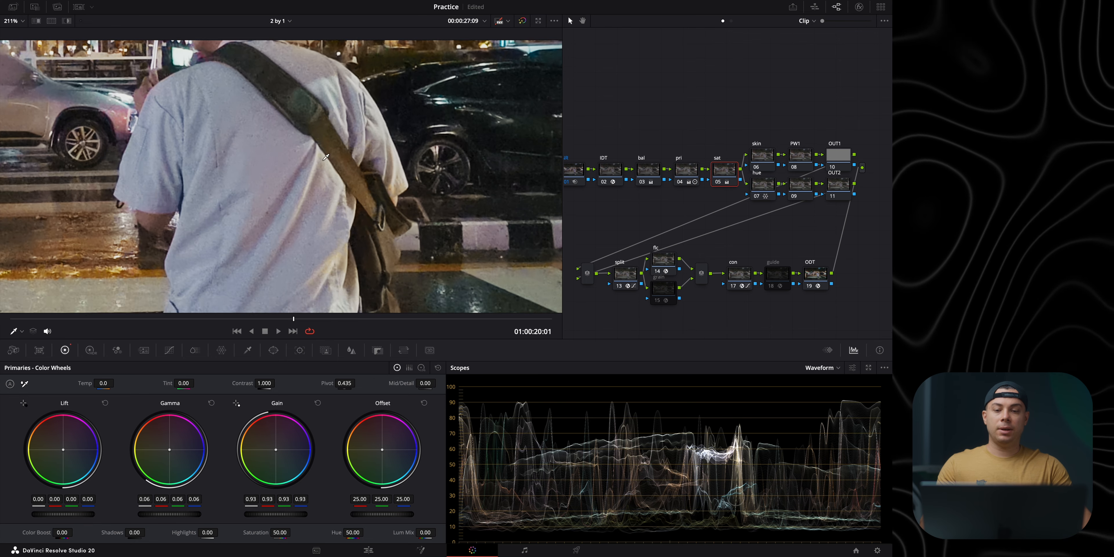
Step: Move the guide node above its row, enable it and preview its False Color overlay
drag(772, 273, 773, 253)
key(ctrl+d)
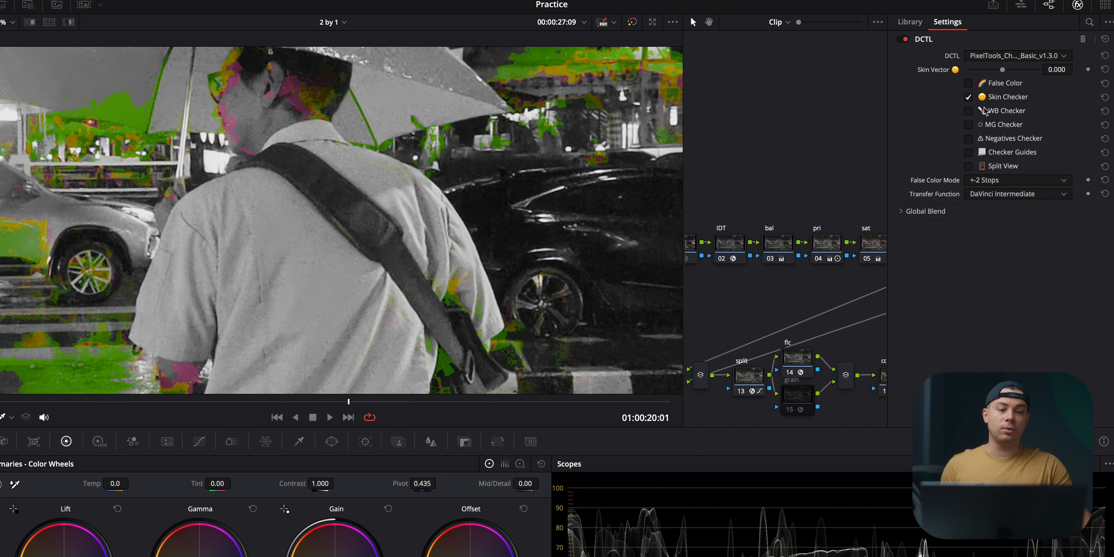
click(967, 99)
click(969, 85)
click(969, 84)
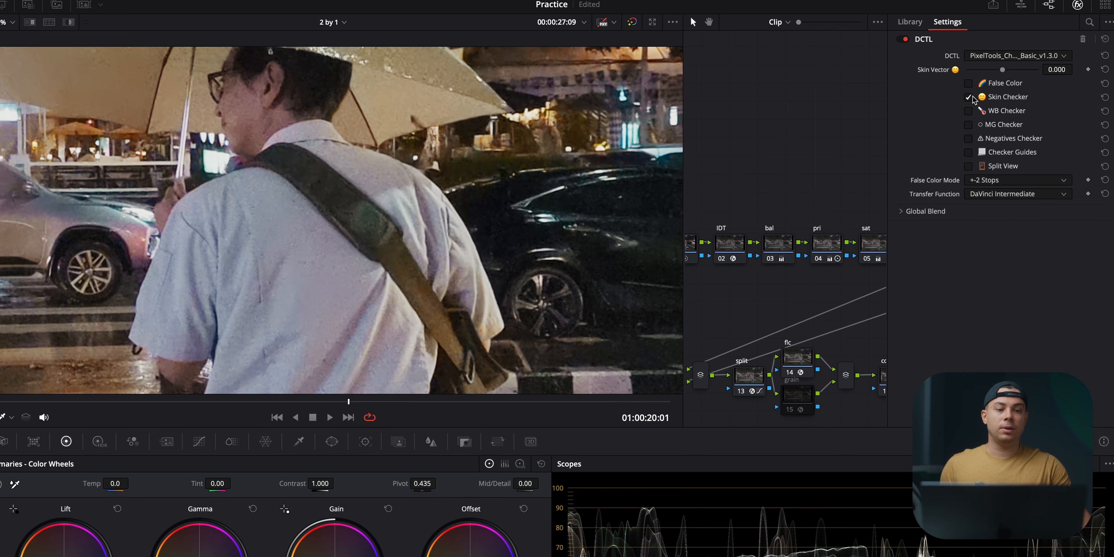
Step: Preview the guide effect's WB Checker, MG Checker, Negatives Checker and Split View in turn
click(968, 97)
click(969, 112)
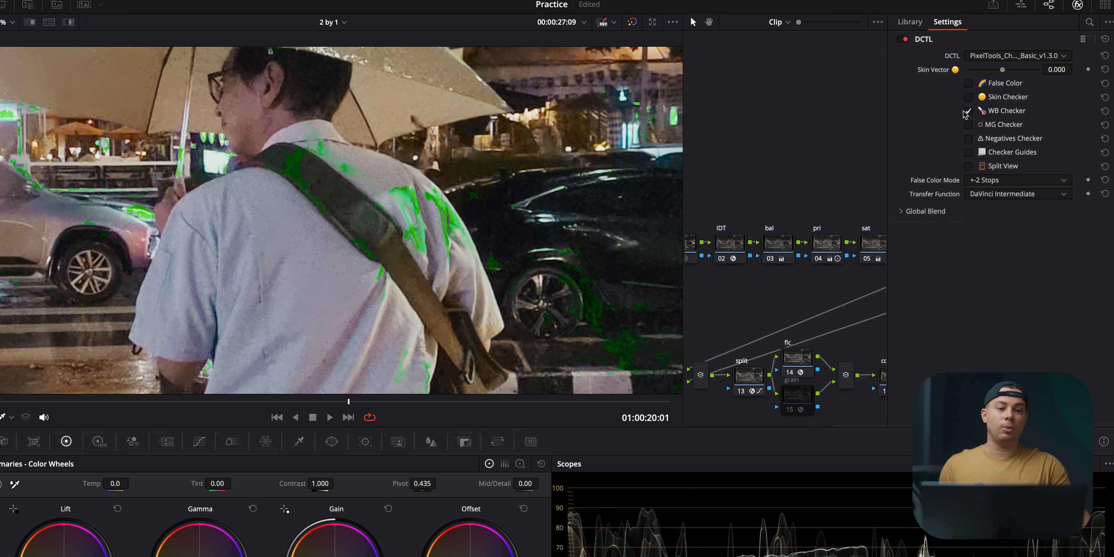
click(968, 112)
click(969, 125)
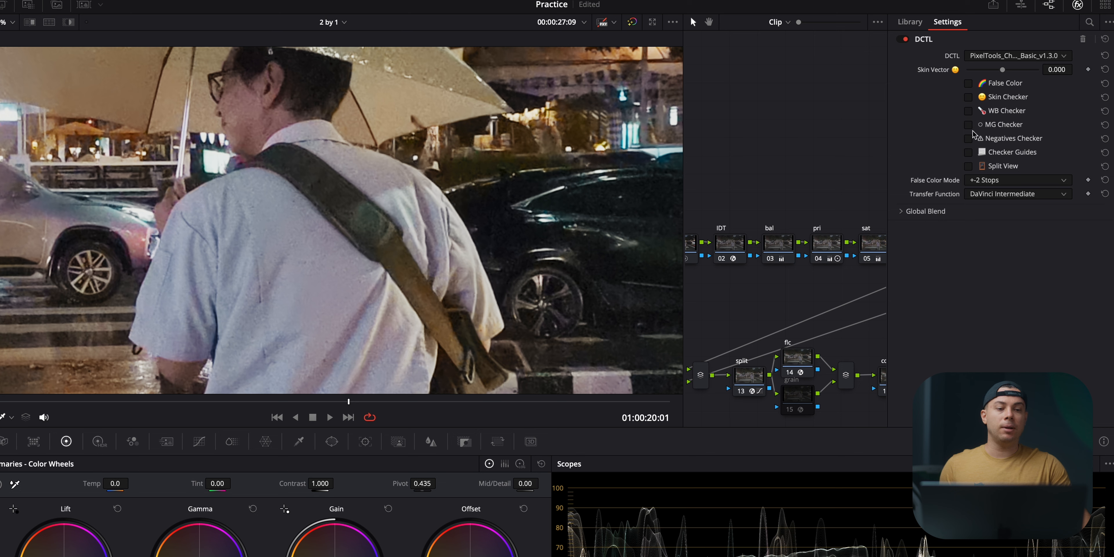
click(971, 138)
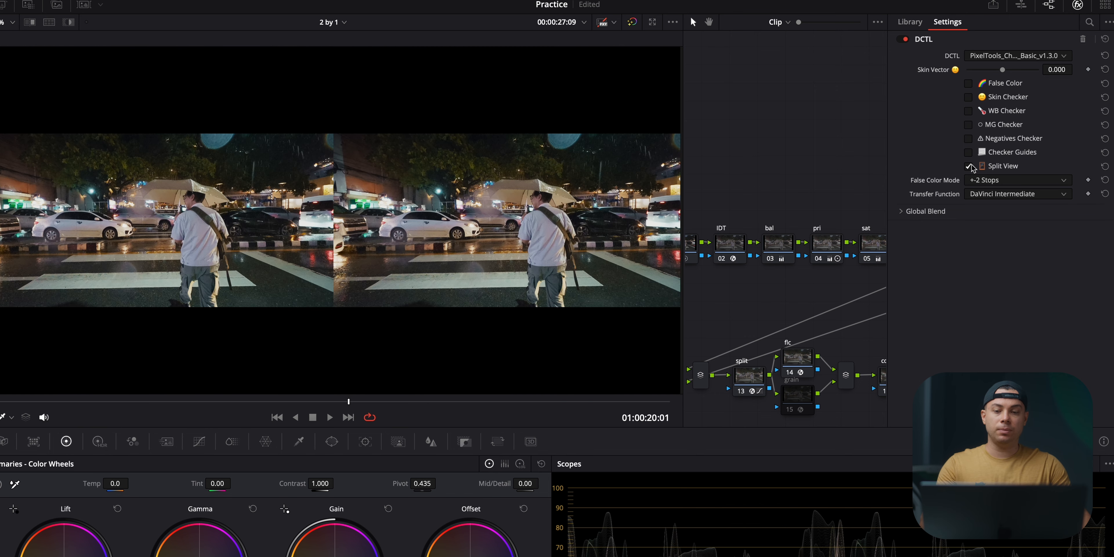
click(969, 166)
Step: Turn on the Skin Checker overlay and examine the man's face and neck up close
click(969, 97)
scroll(458, 147, up, 6)
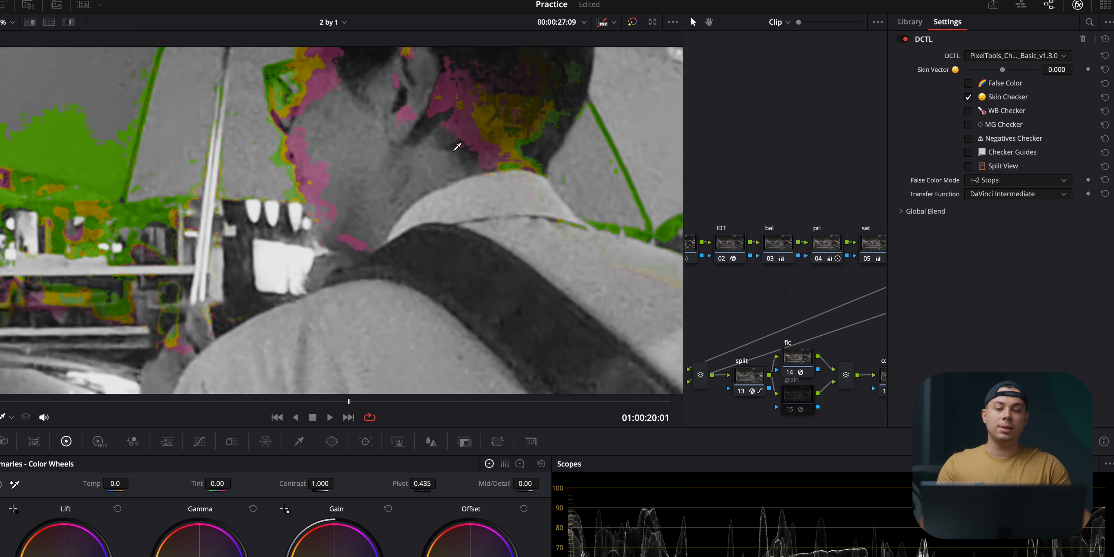
scroll(401, 141, down, 5)
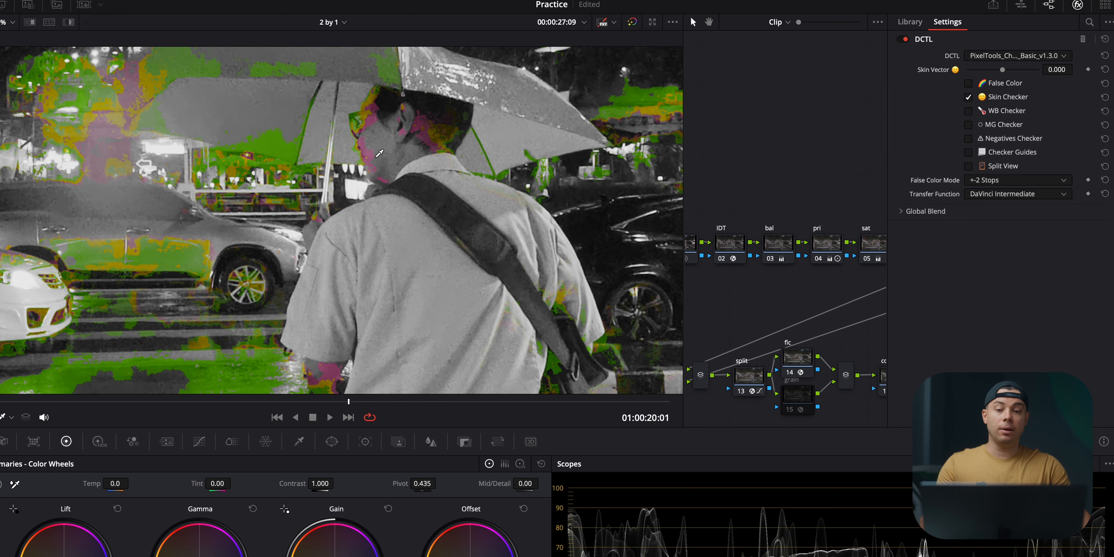
Step: Move the skin node above the hue node and add a Chroma Warp stroke shifting the man's face from magenta to orange in the Skin Checker
click(1078, 5)
drag(984, 229, 980, 190)
click(281, 318)
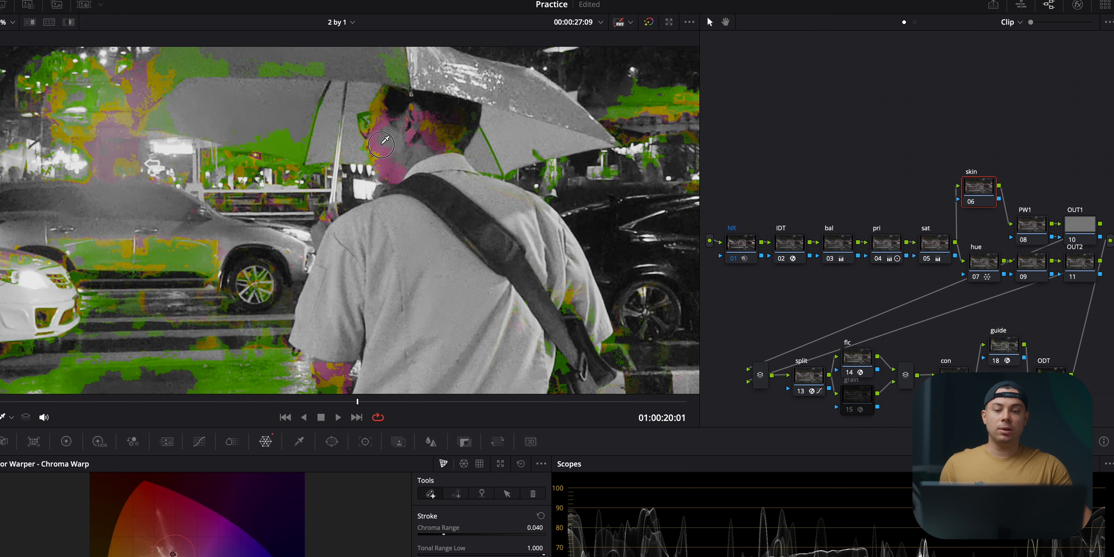
drag(381, 145, 367, 149)
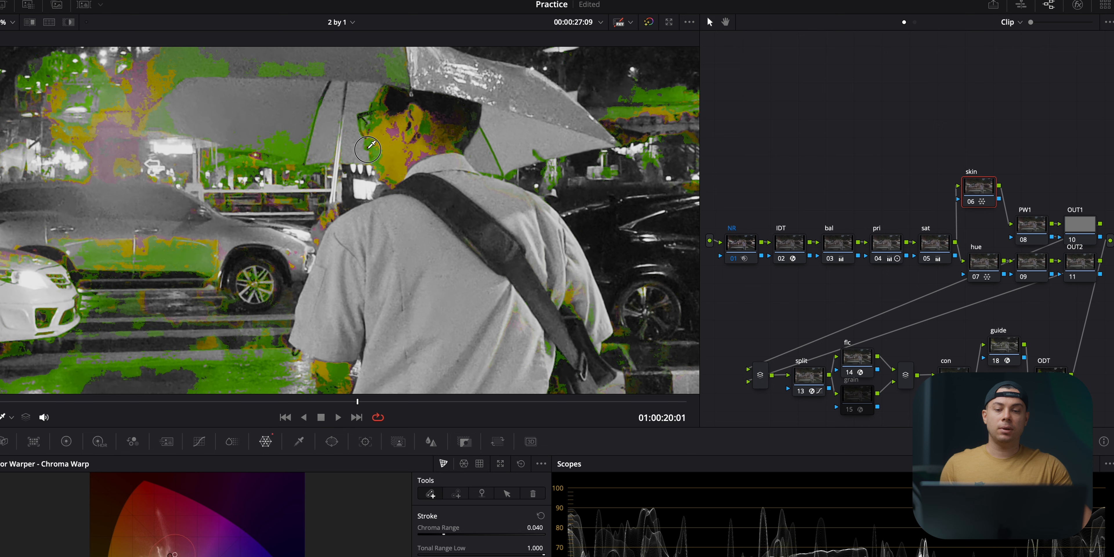
drag(368, 149, 367, 150)
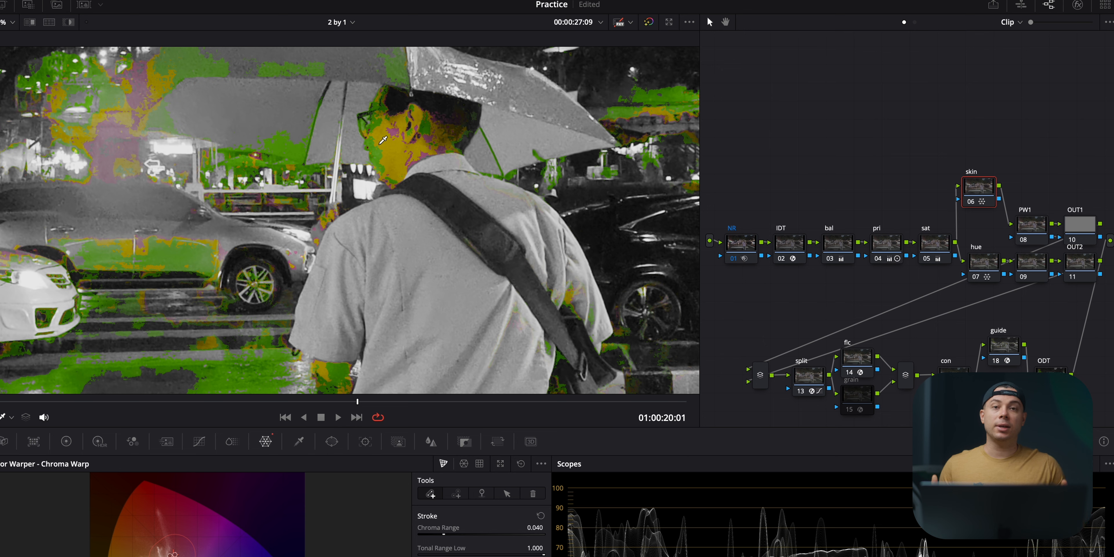
Step: Disable the guide node and compare the skin node on and off, including up close on the man's face
click(997, 361)
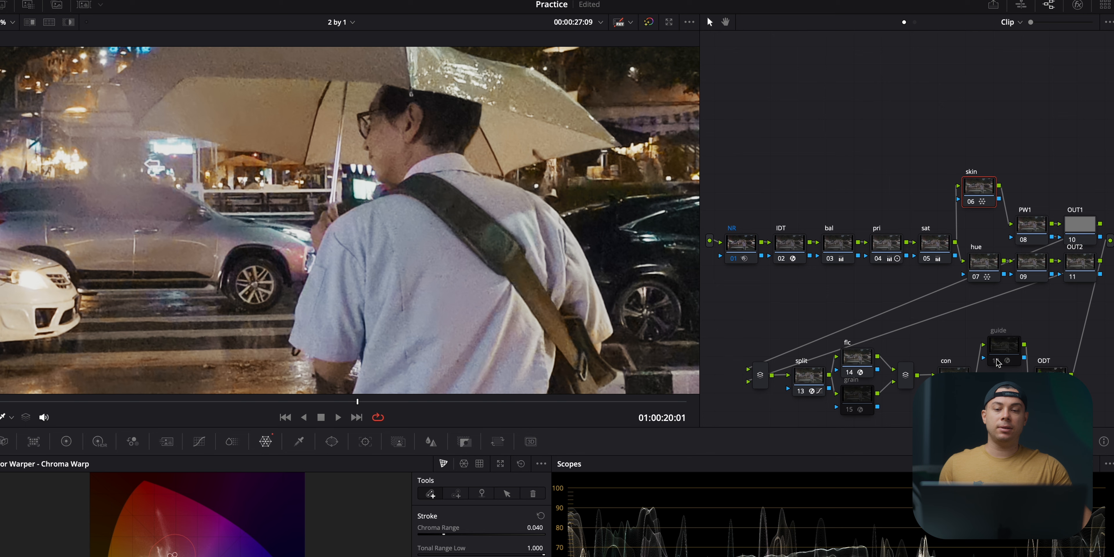
click(971, 202)
click(971, 202)
click(971, 202)
click(971, 202)
scroll(395, 237, up, 4)
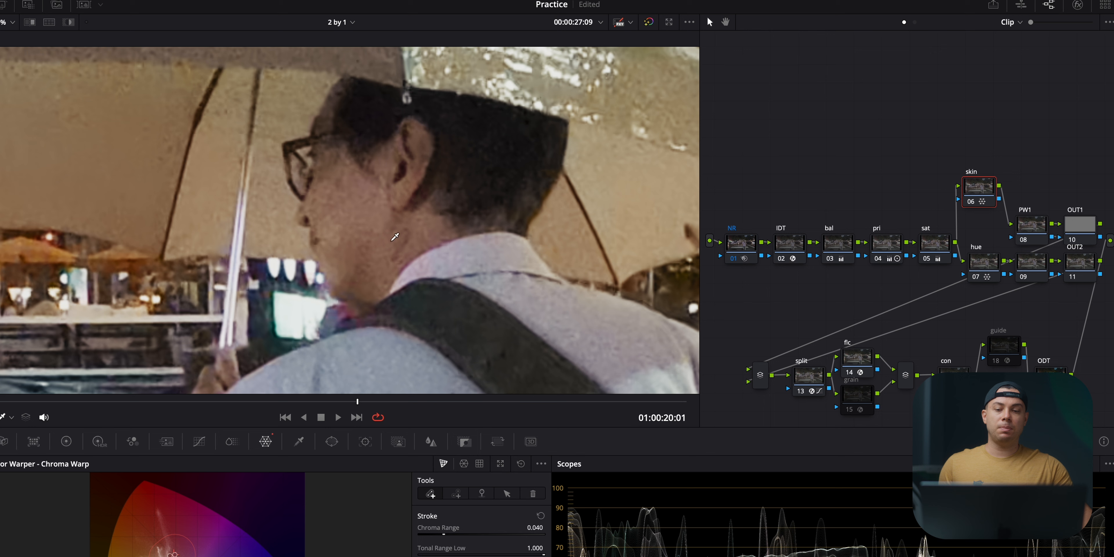
click(975, 204)
click(975, 204)
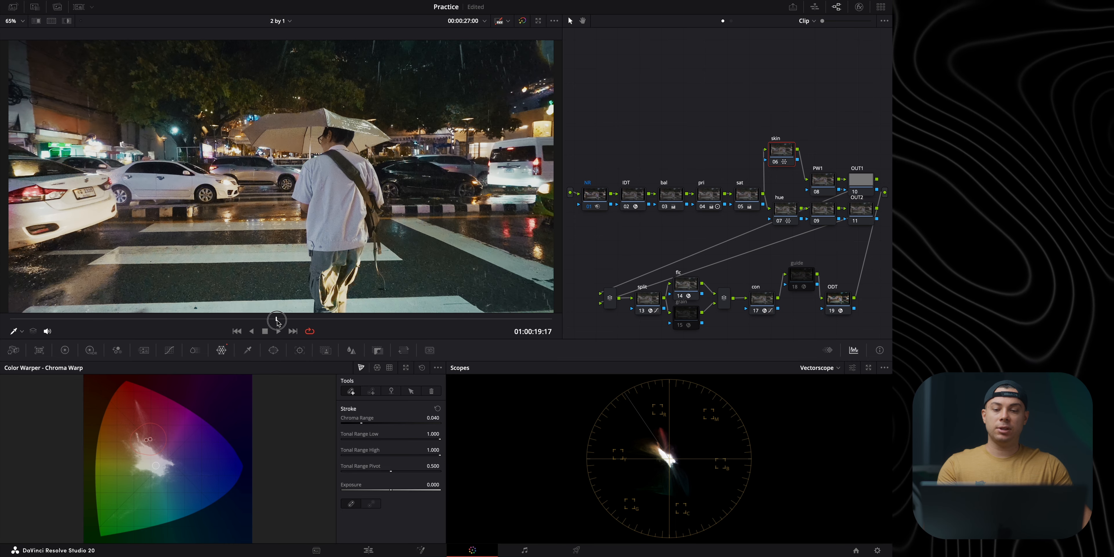
Step: Move the playhead to 01:00:21:09 and open the custom curve of the con node
click(784, 208)
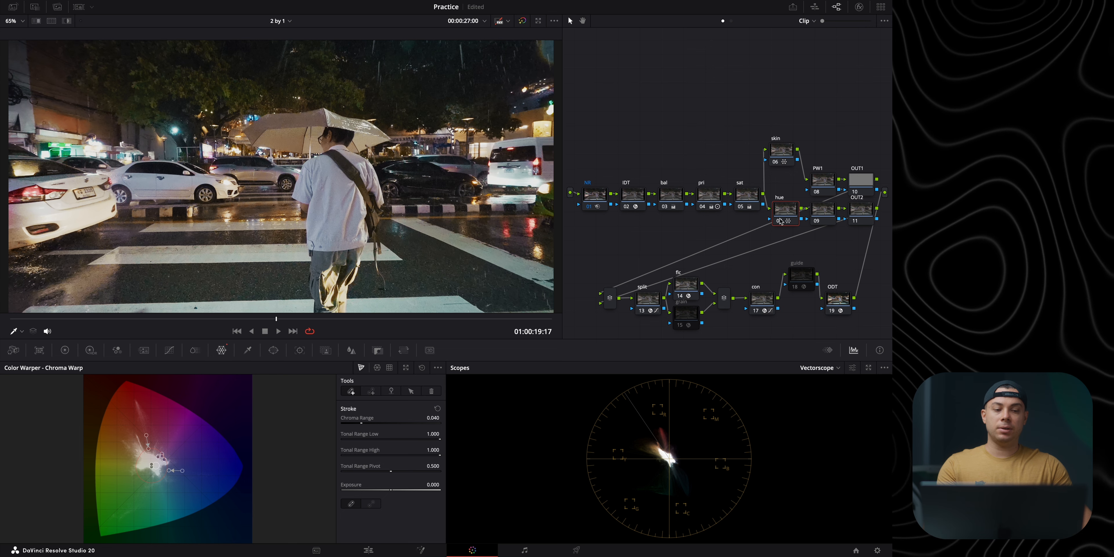
click(357, 319)
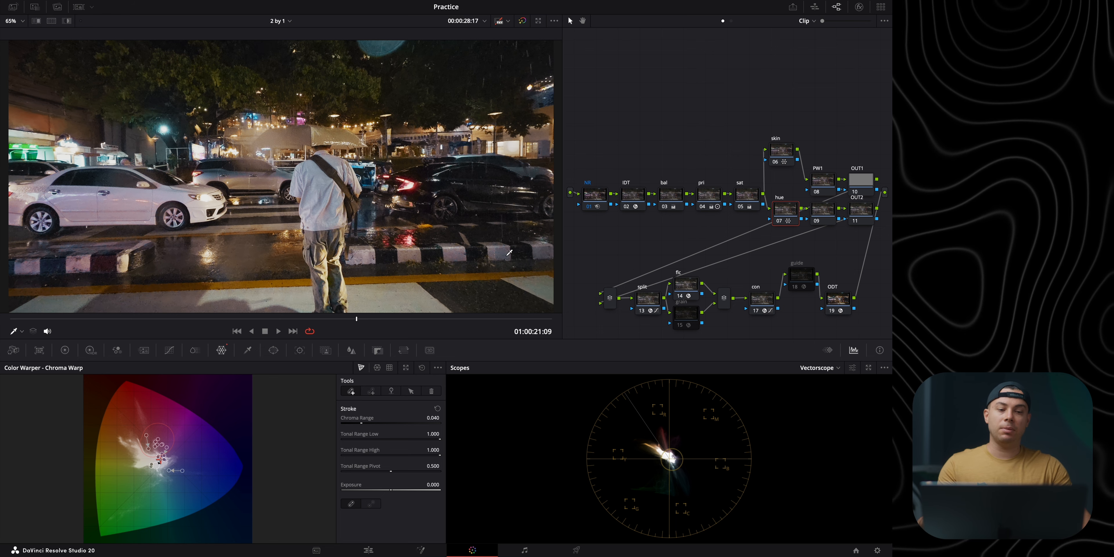
click(760, 302)
click(170, 351)
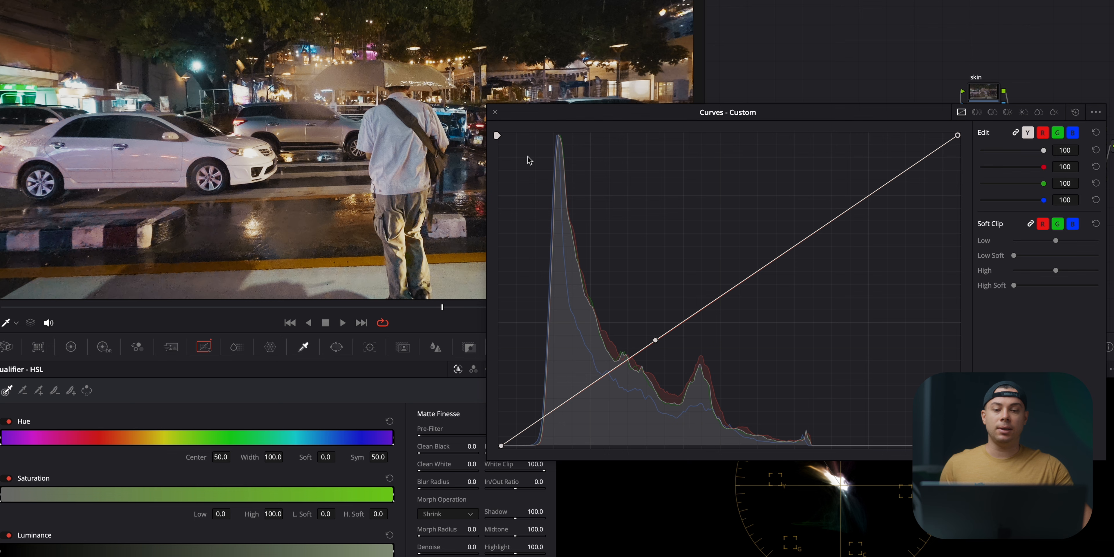
click(497, 113)
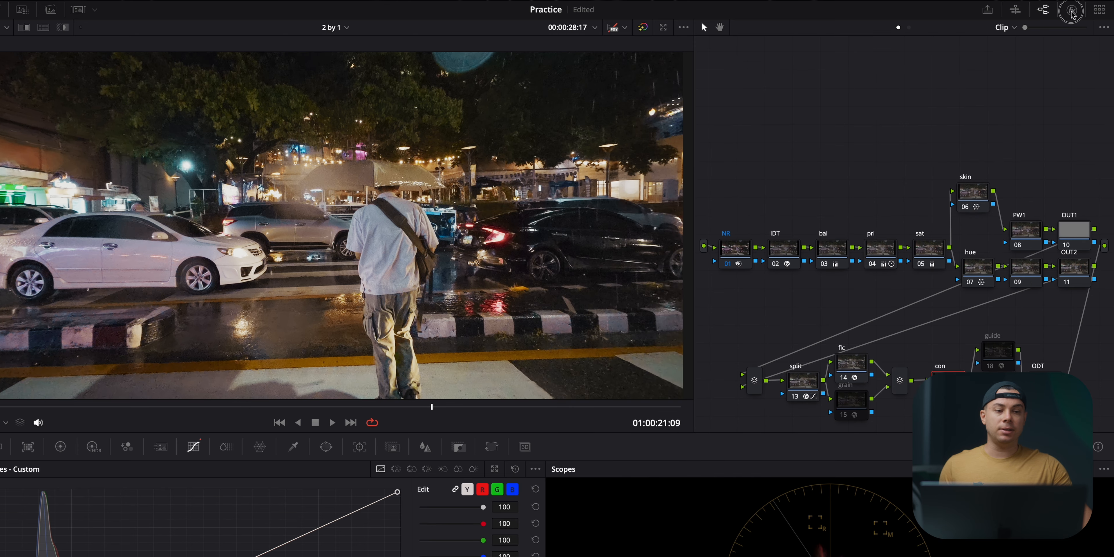
Step: Enable the con node's DCTL chart and check the curve's anchor point against DaVinci Intermediate middle gray
click(1072, 9)
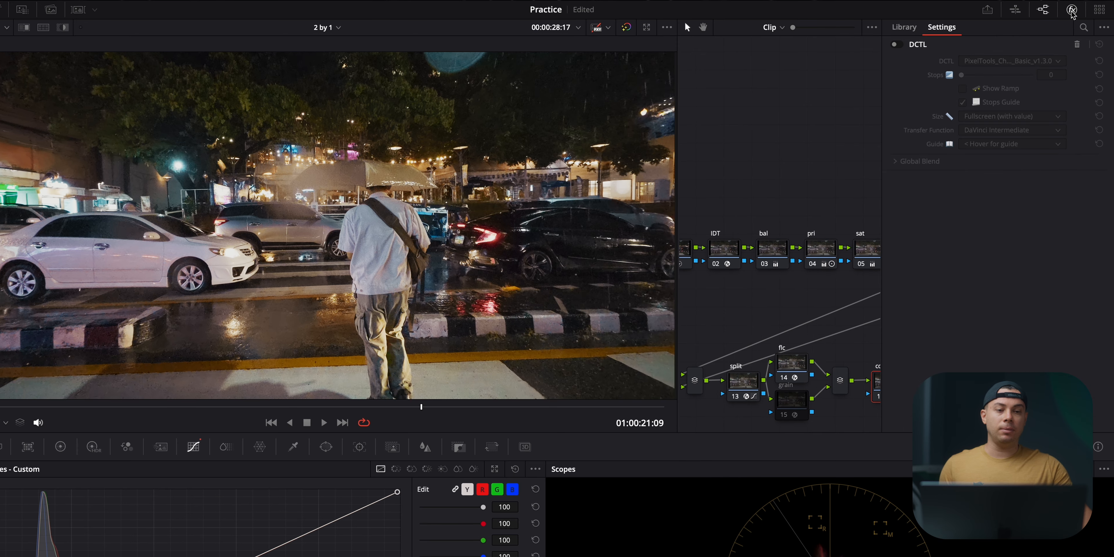
click(895, 44)
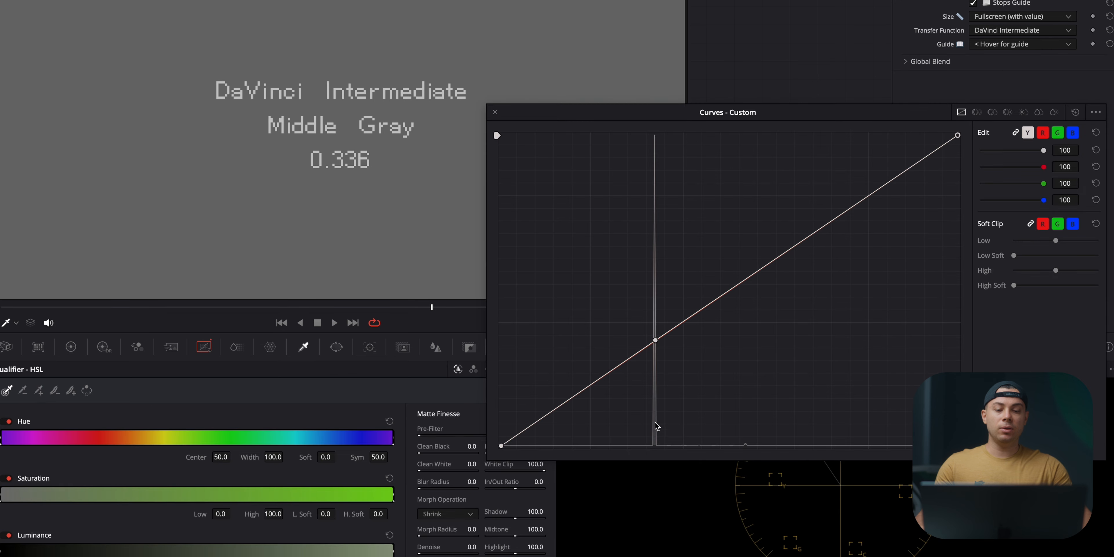
mouse_move(656, 340)
mouse_down()
mouse_move(639, 350)
mouse_move(836, 228)
mouse_move(766, 252)
mouse_move(863, 201)
mouse_move(656, 349)
mouse_up()
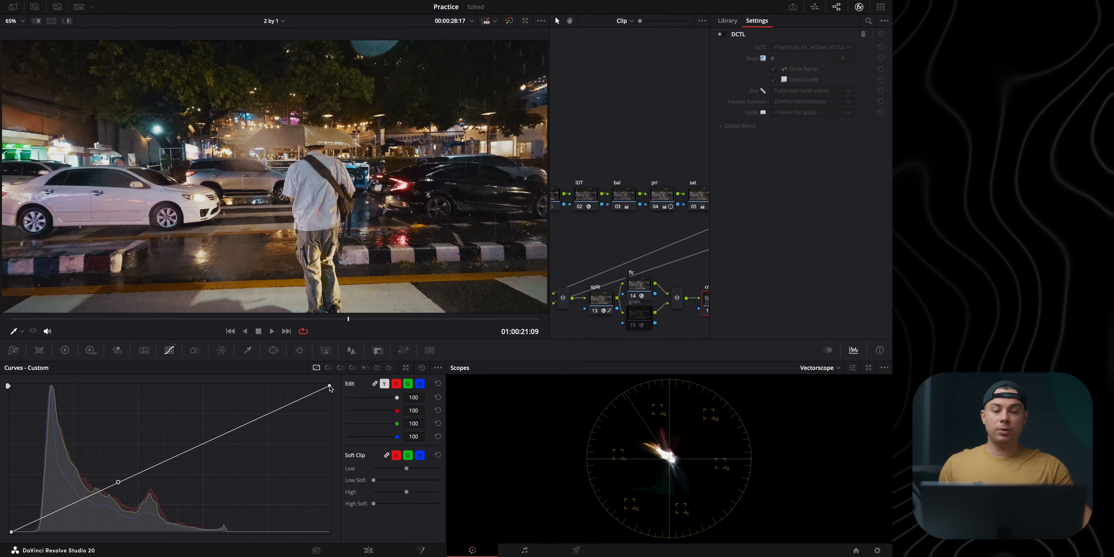
Step: Shape the con node's curve around its middle gray anchor by lowering the white point, lifting the black point and adding highlight and shadow points
drag(330, 388, 348, 419)
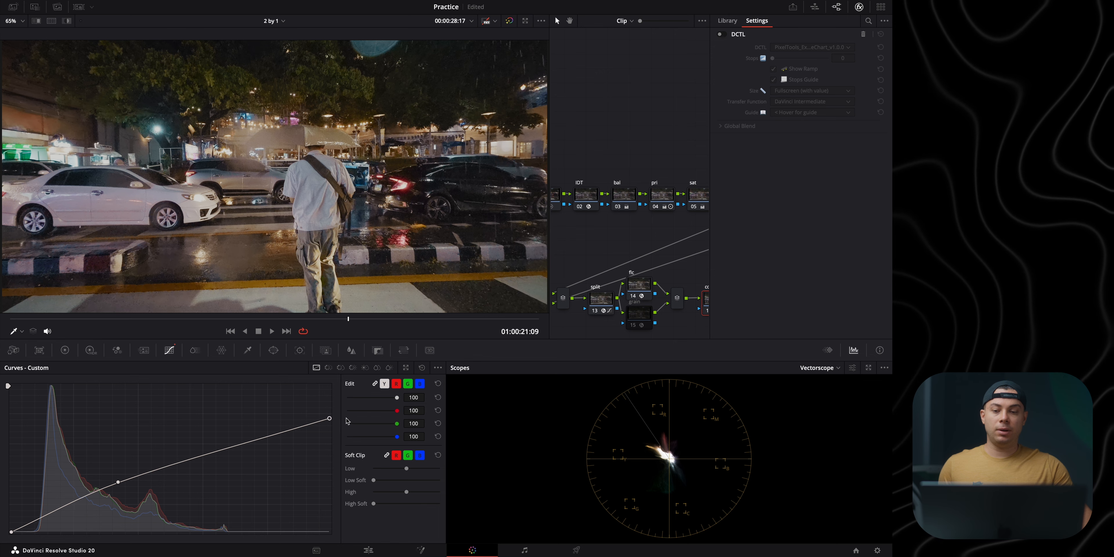
drag(266, 436, 268, 427)
drag(11, 532, 77, 506)
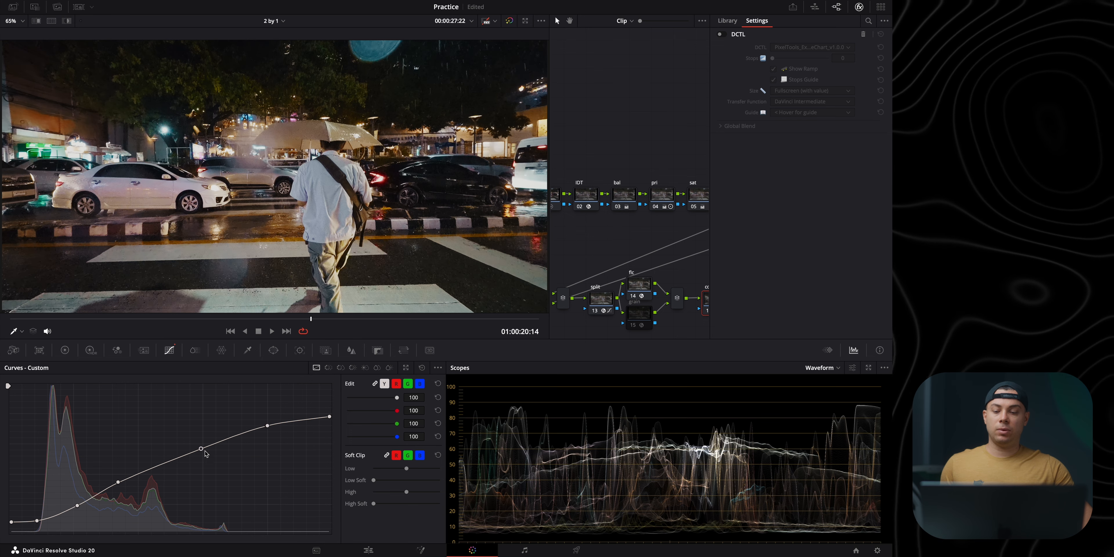
drag(38, 525, 40, 523)
click(77, 506)
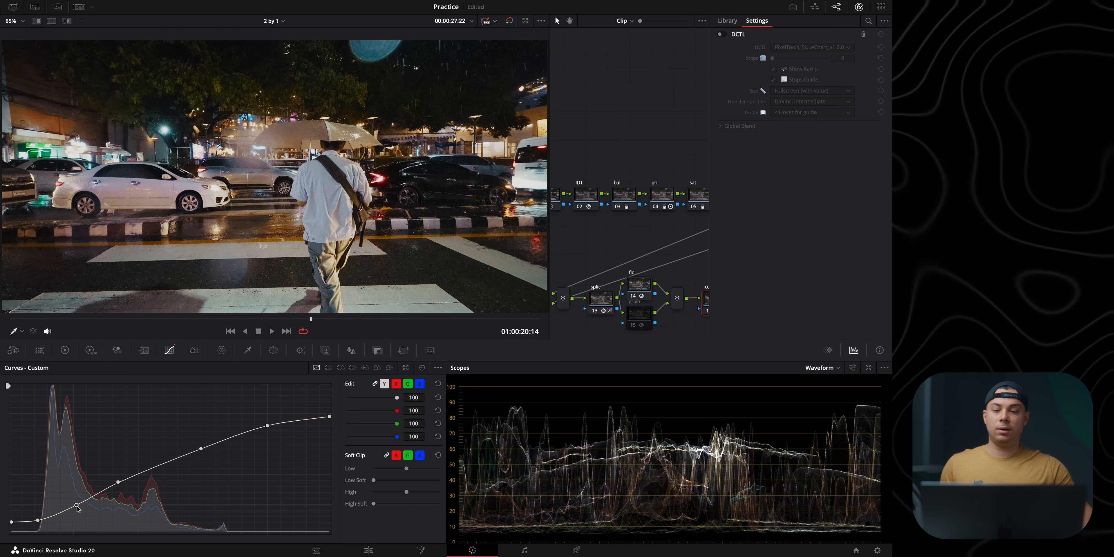
drag(645, 173, 550, 131)
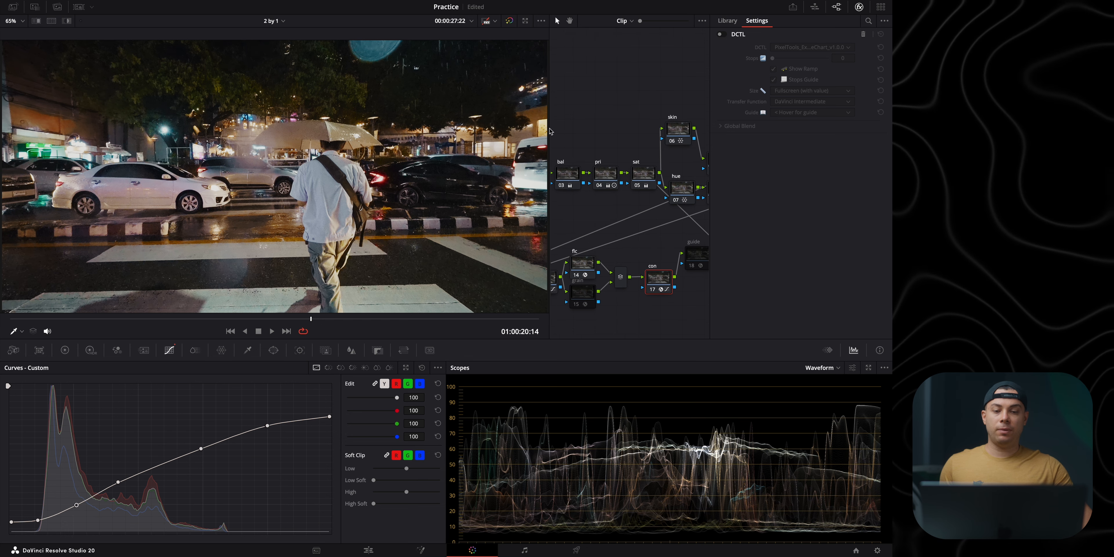
Step: Compare the con node on and off, and compare the whole grade against the ungraded clip
click(653, 290)
click(653, 290)
click(653, 290)
click(653, 290)
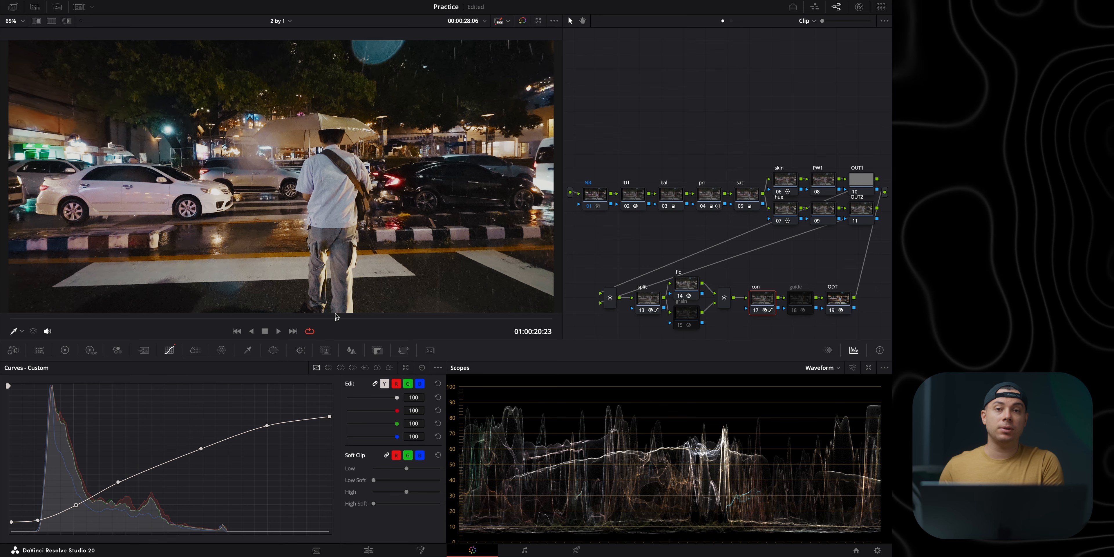
click(522, 21)
click(522, 21)
click(522, 21)
click(522, 22)
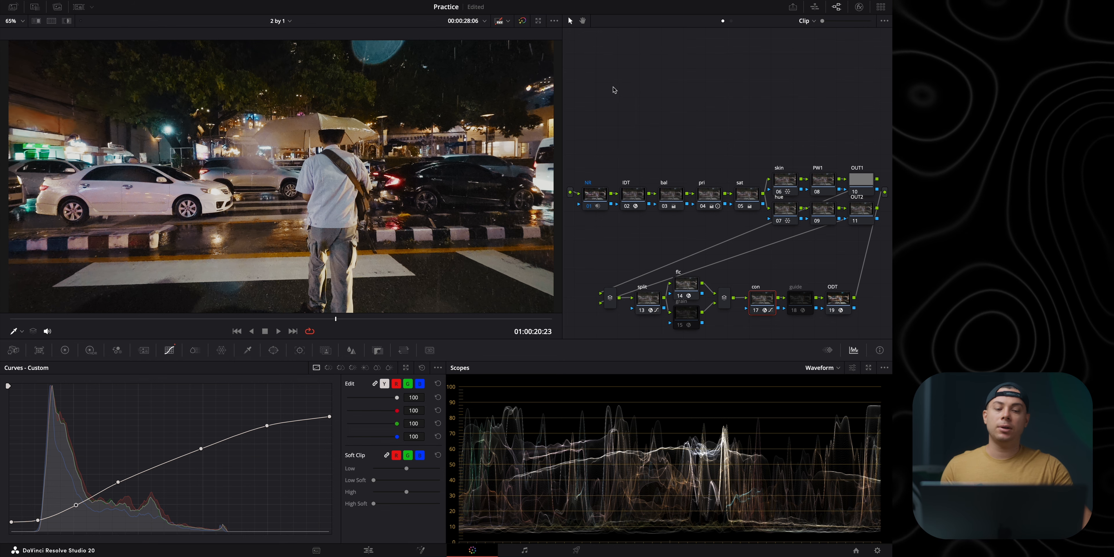
Step: Position the highlight anchor point along the split node's straight custom curve and unlink the curve's colour channels
mouse_move(650, 301)
mouse_down()
mouse_move(650, 262)
mouse_move(644, 298)
mouse_up()
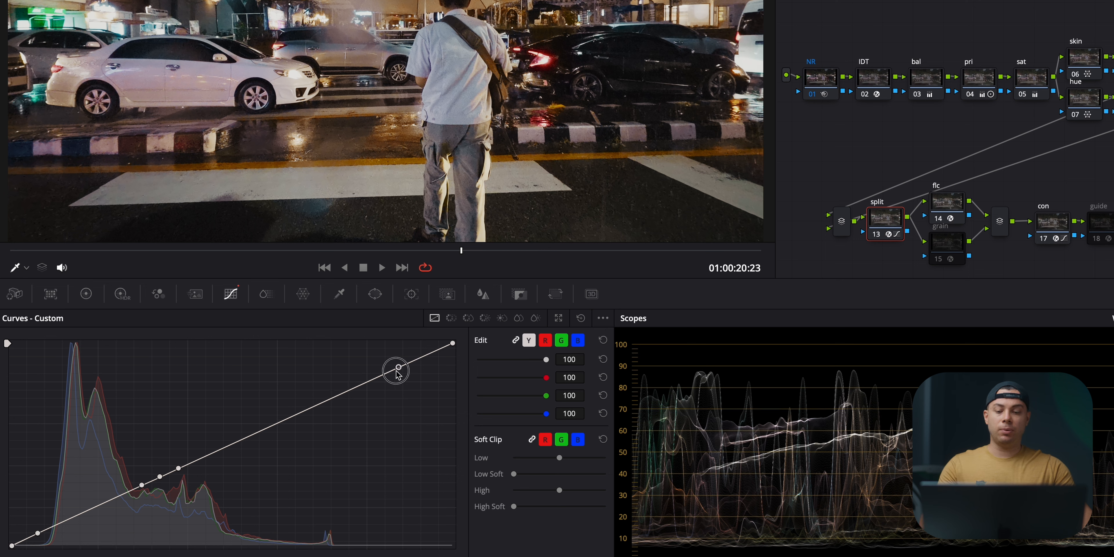
click(366, 382)
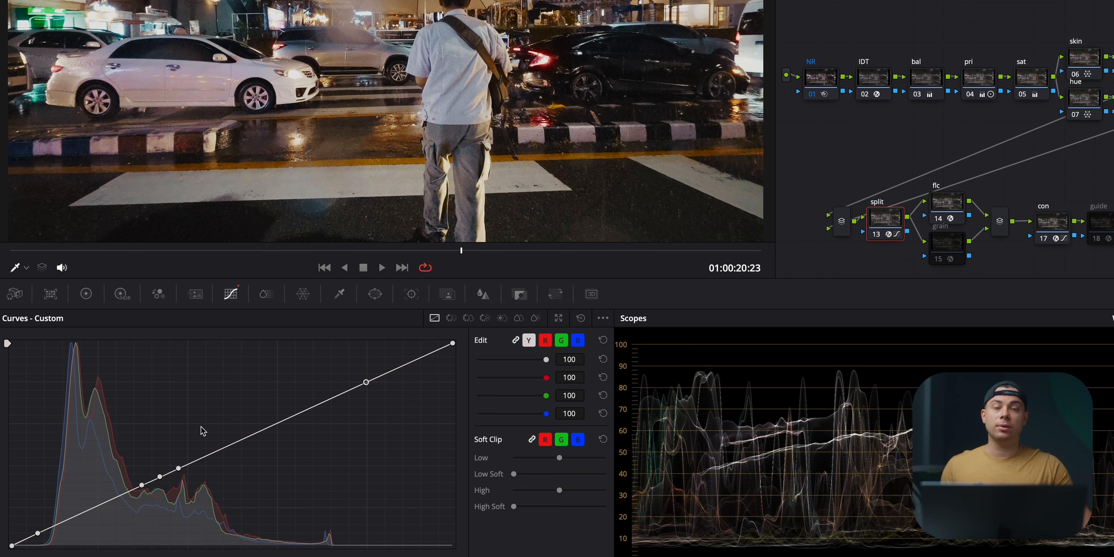
click(515, 340)
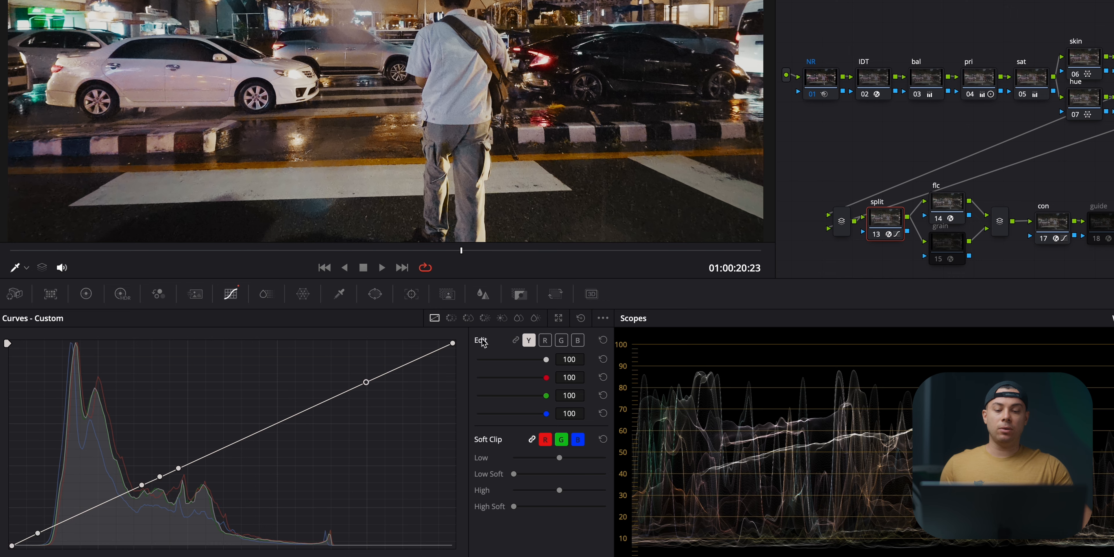
Step: Lower the shadows on the split node's red curve with a point below the anchors, checking the tint at other frames
click(545, 340)
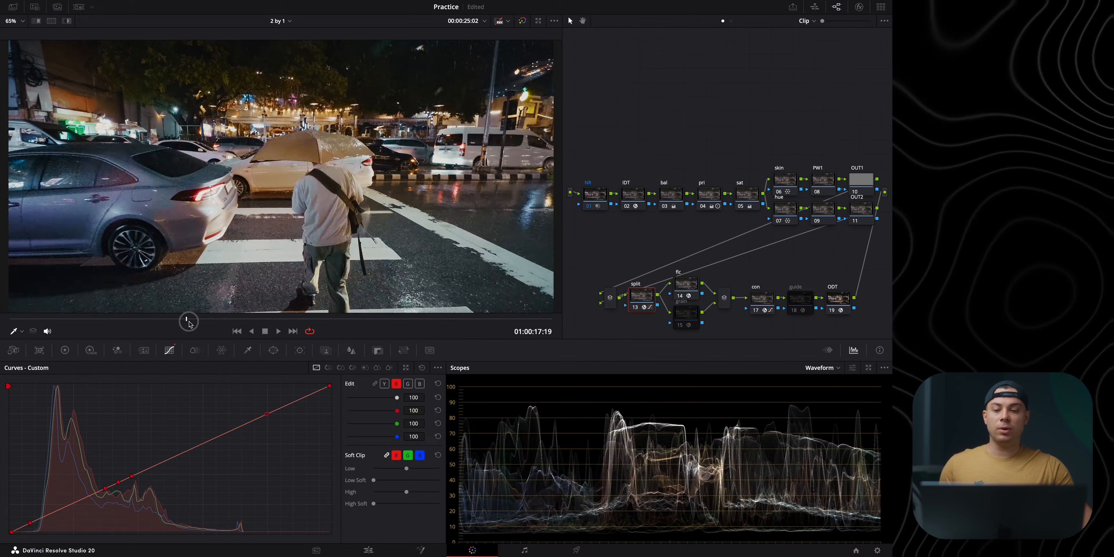
drag(190, 324, 340, 323)
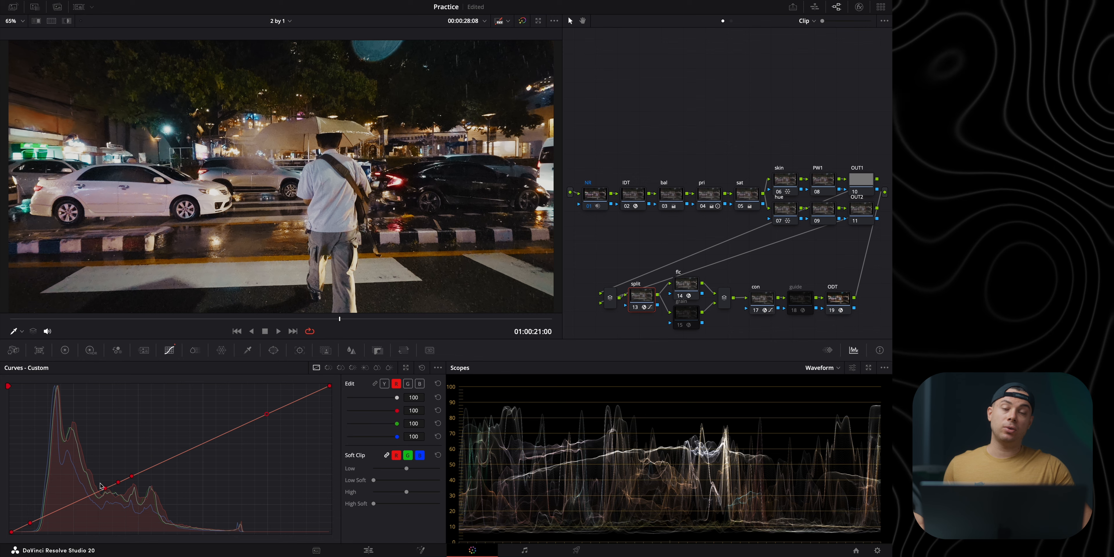
drag(48, 516, 59, 519)
drag(340, 319, 284, 320)
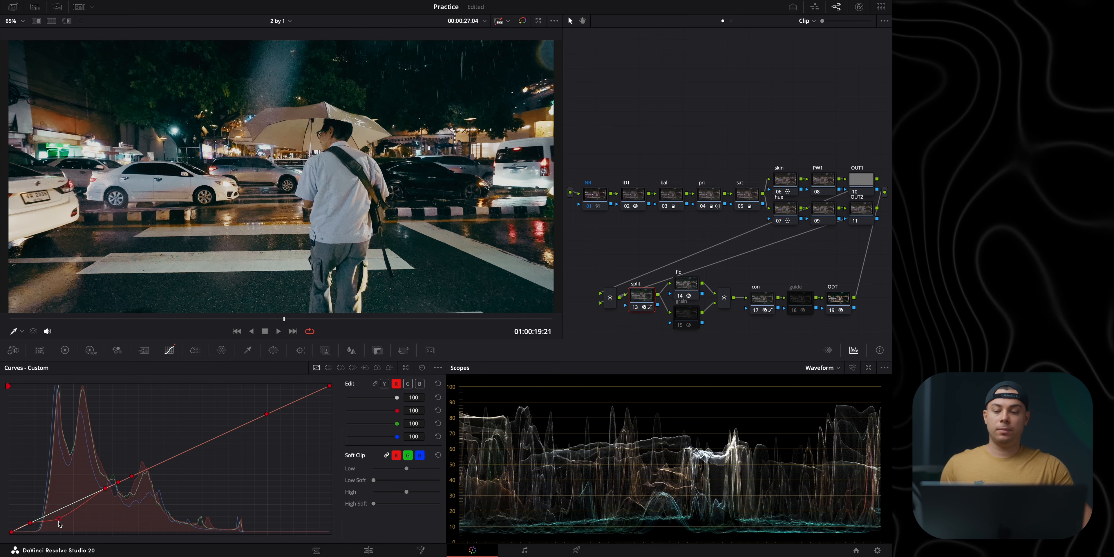
mouse_move(59, 518)
mouse_down()
mouse_move(52, 494)
mouse_move(67, 518)
mouse_up()
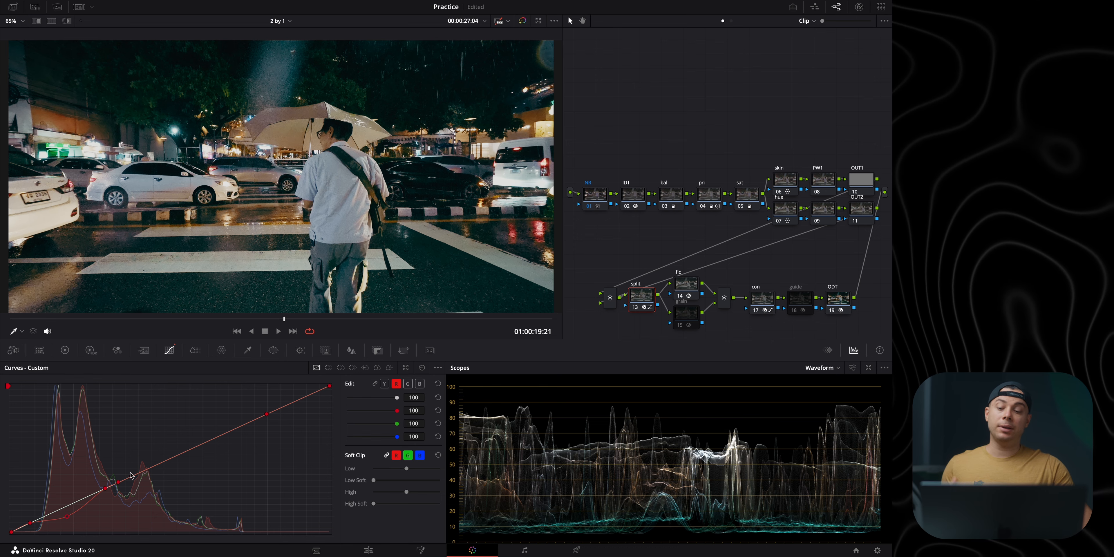
mouse_move(68, 519)
mouse_down()
mouse_move(61, 504)
mouse_move(70, 513)
mouse_up()
Step: Enlarge the curve editor, lower the green curve's shadows slightly, and fine-tune the red shadow point against it
click(407, 384)
click(406, 368)
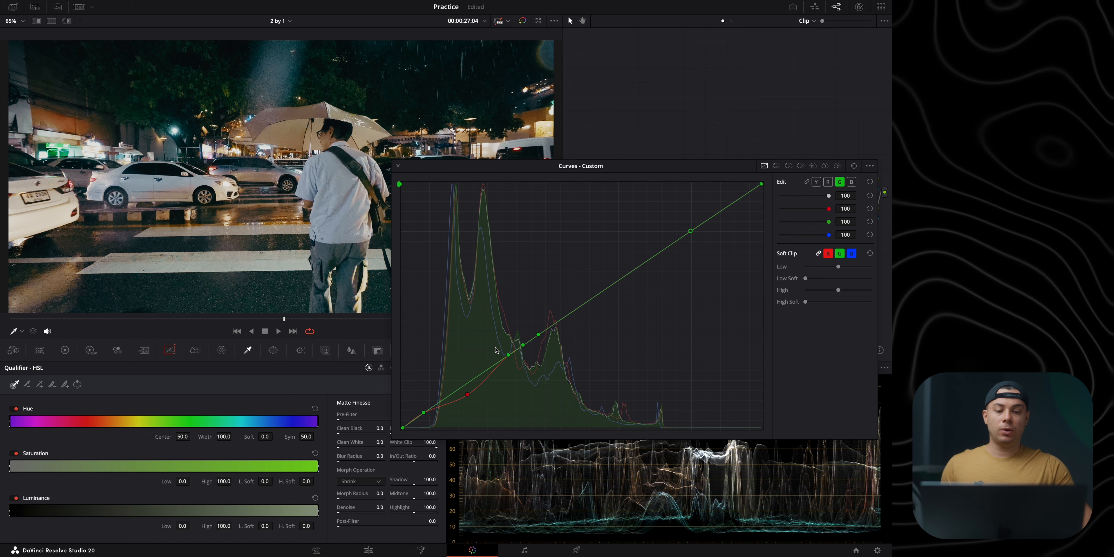
click(464, 392)
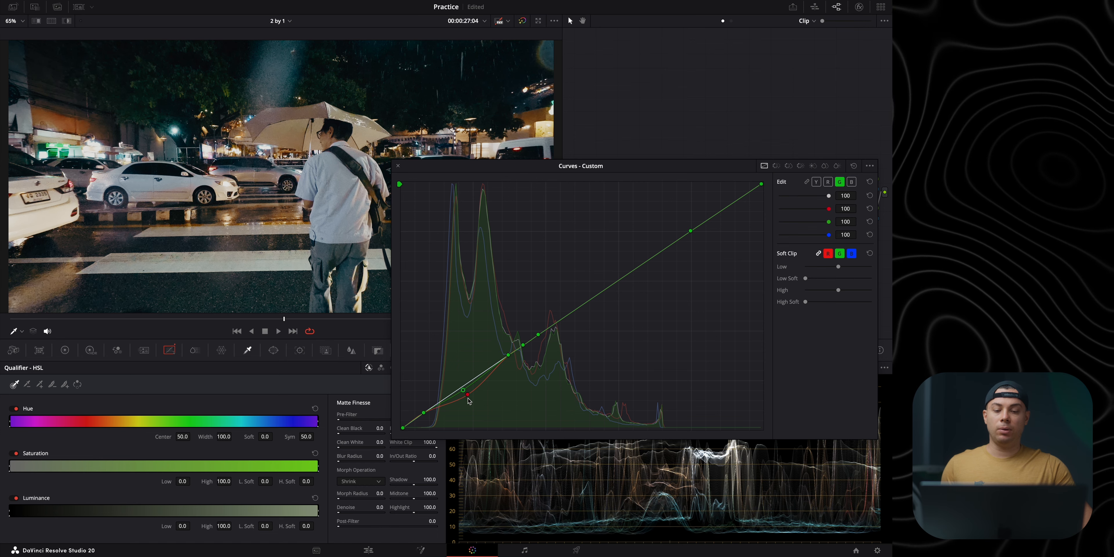
click(468, 396)
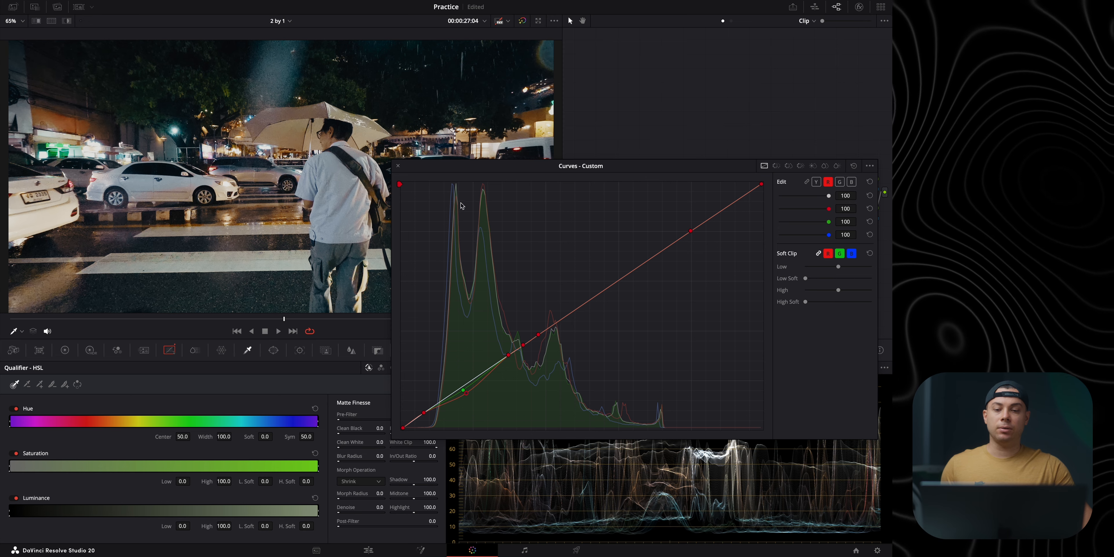
Step: At 01:00:19:13, warm the split node's highlights by lowering blue, slightly raising red and placing green between them in the upper midtones
drag(196, 319, 268, 319)
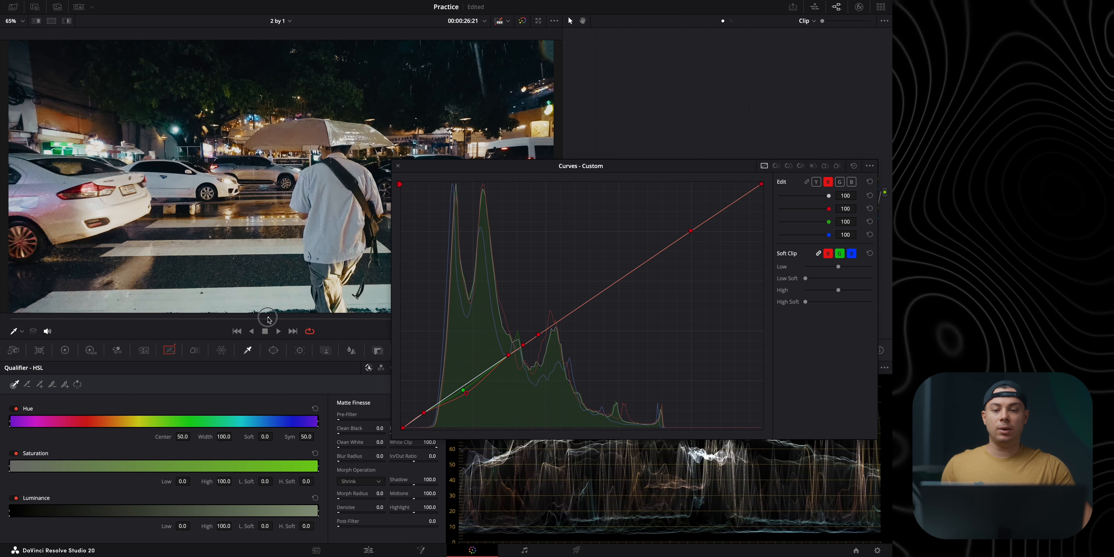
click(854, 184)
drag(587, 303, 590, 309)
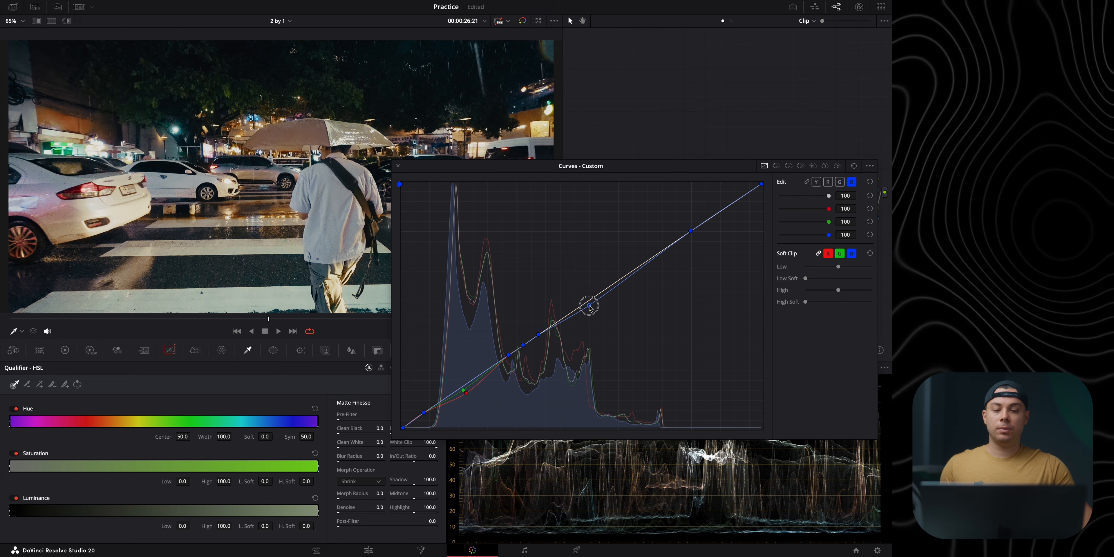
click(828, 182)
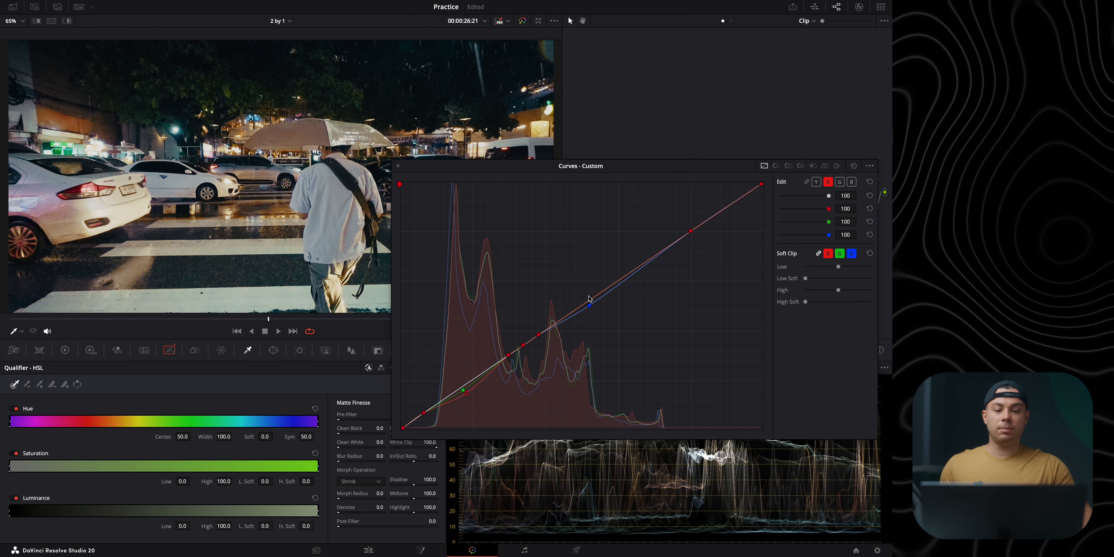
drag(588, 303, 586, 302)
click(839, 182)
drag(592, 302, 588, 304)
click(585, 301)
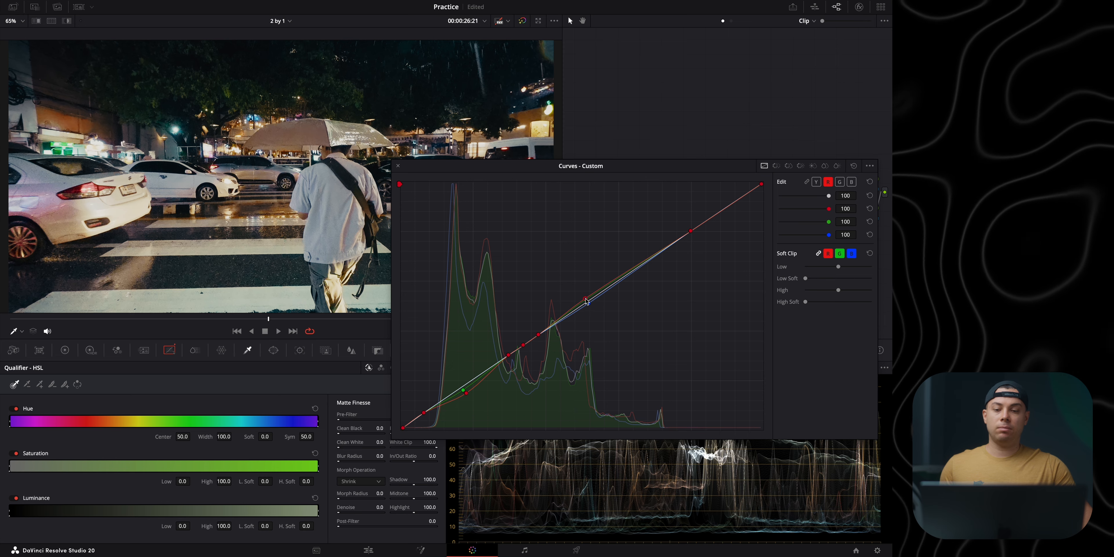
click(398, 166)
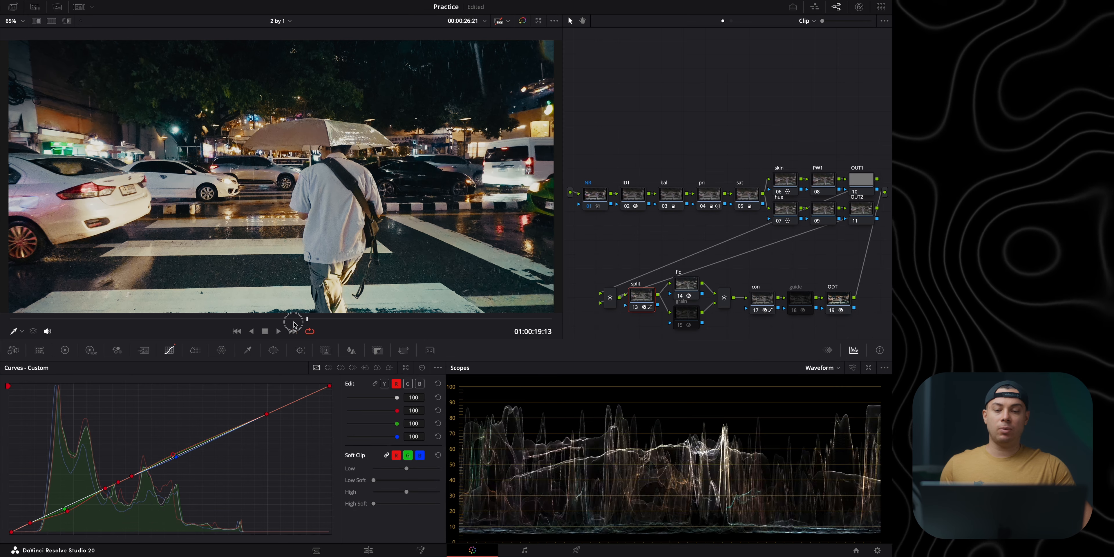
Step: Scrub through the clip to 01:00:20:13 and compare the split node on and off
click(203, 330)
drag(204, 331, 317, 329)
click(635, 308)
click(635, 308)
click(636, 308)
click(636, 308)
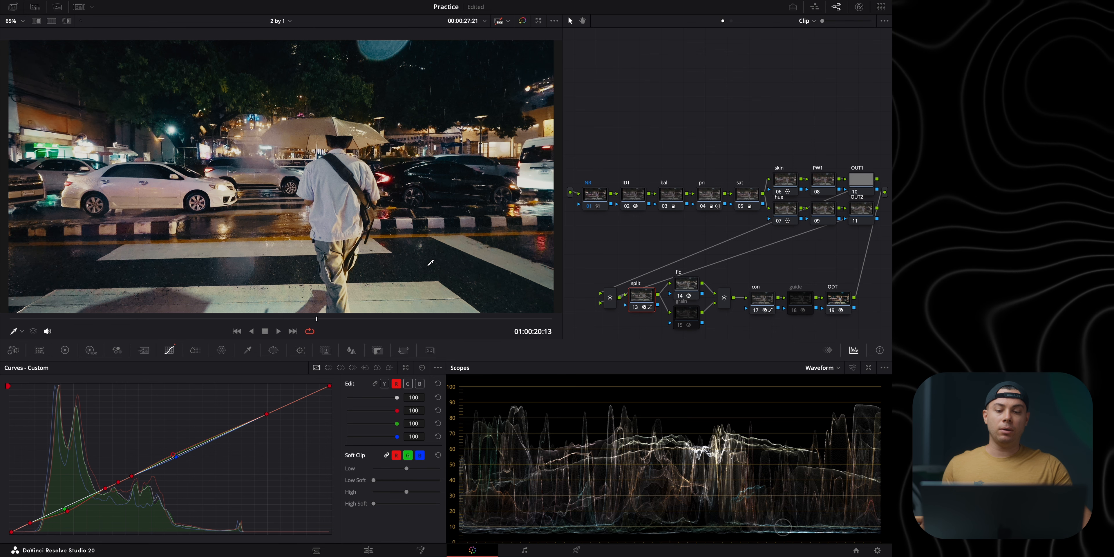
Step: Set the split node's key output gain to 0.6
click(378, 350)
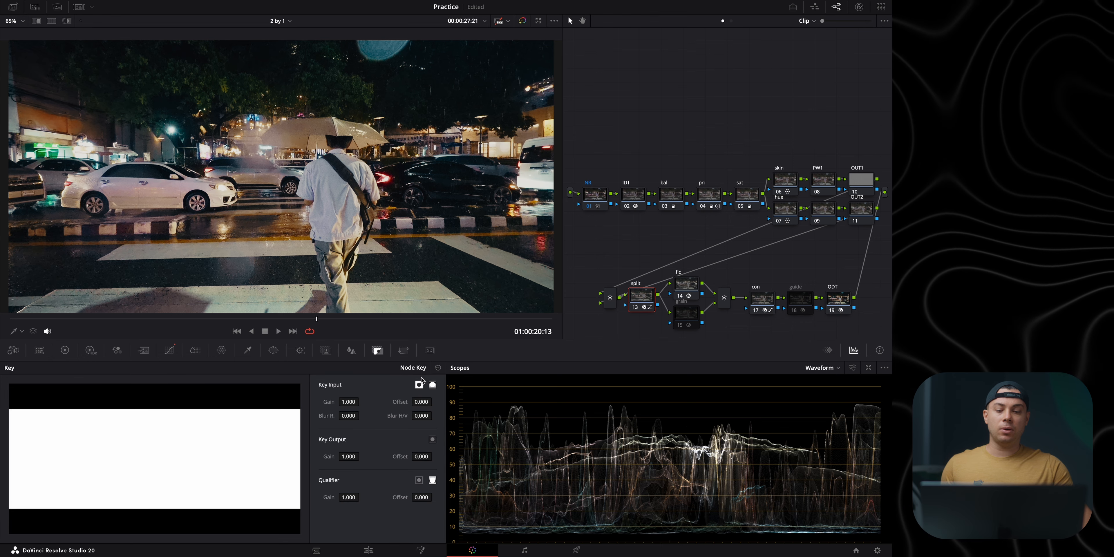
click(348, 457)
text(0.6)
key(Return)
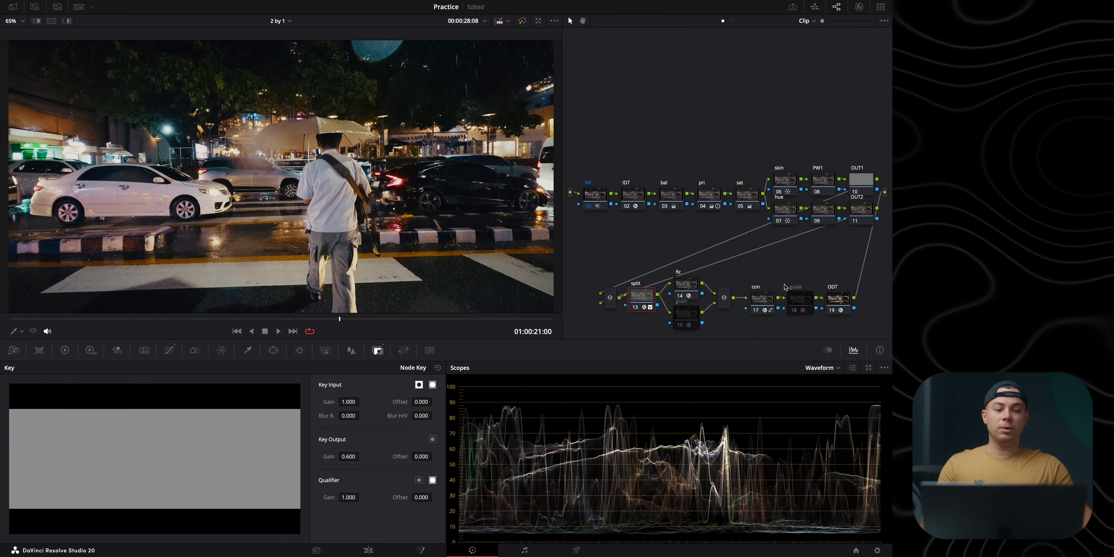
Step: Refine the con node's custom curve by slightly raising its shadow and upper midtone points, and review the clip
click(755, 303)
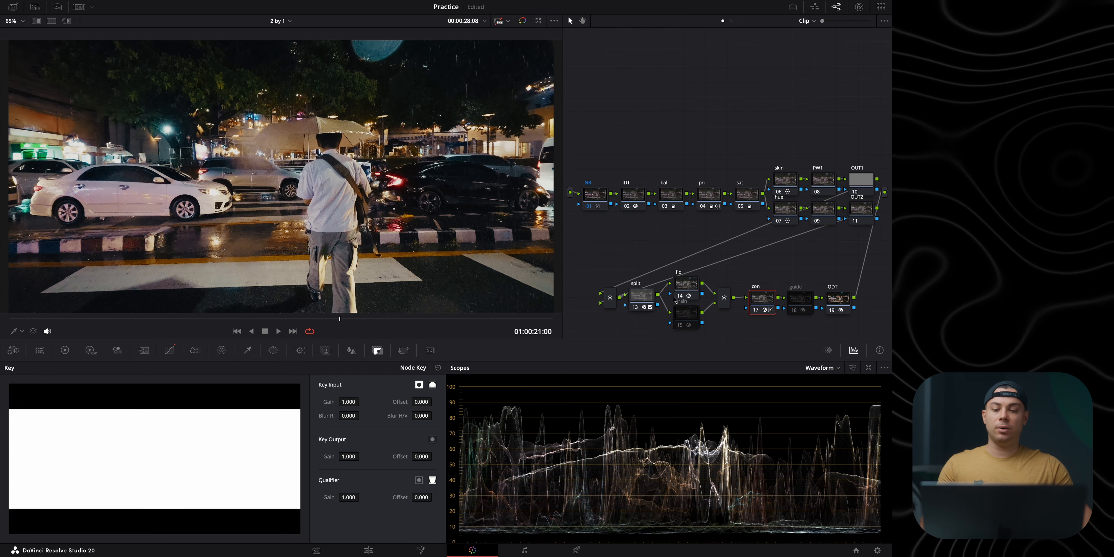
click(168, 350)
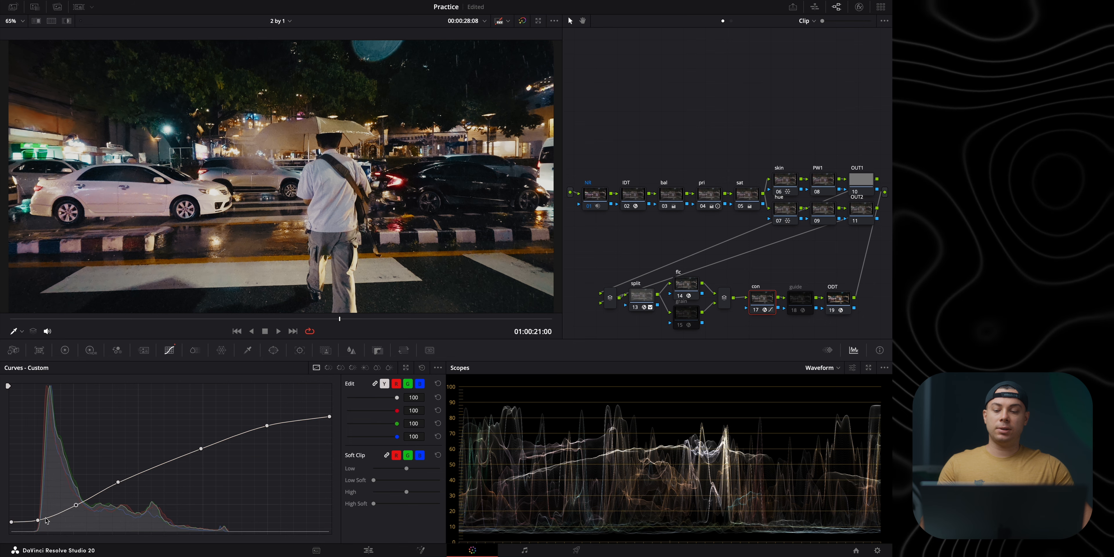
drag(38, 519, 72, 507)
drag(201, 451, 205, 449)
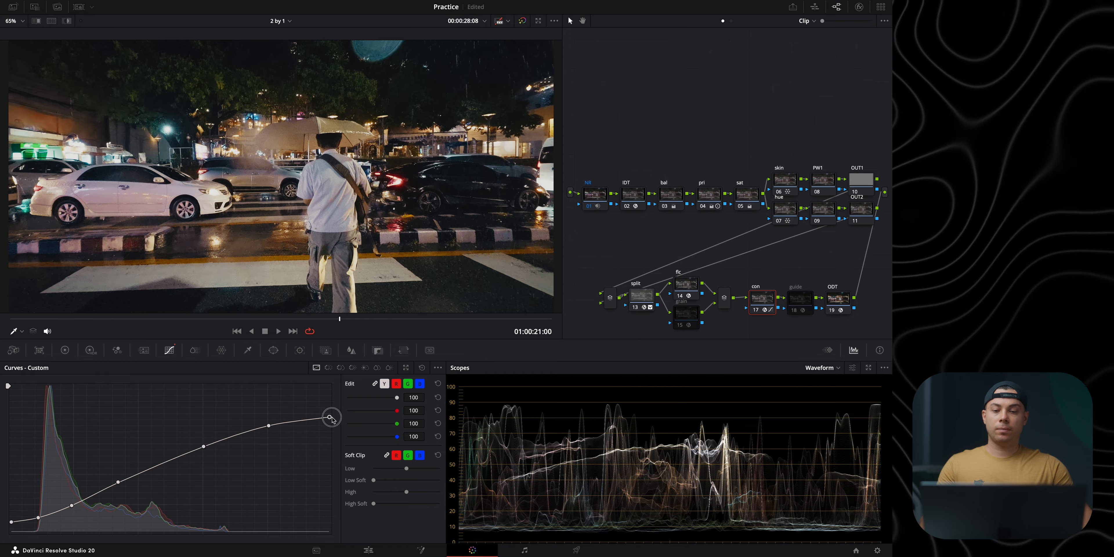
drag(79, 322, 450, 325)
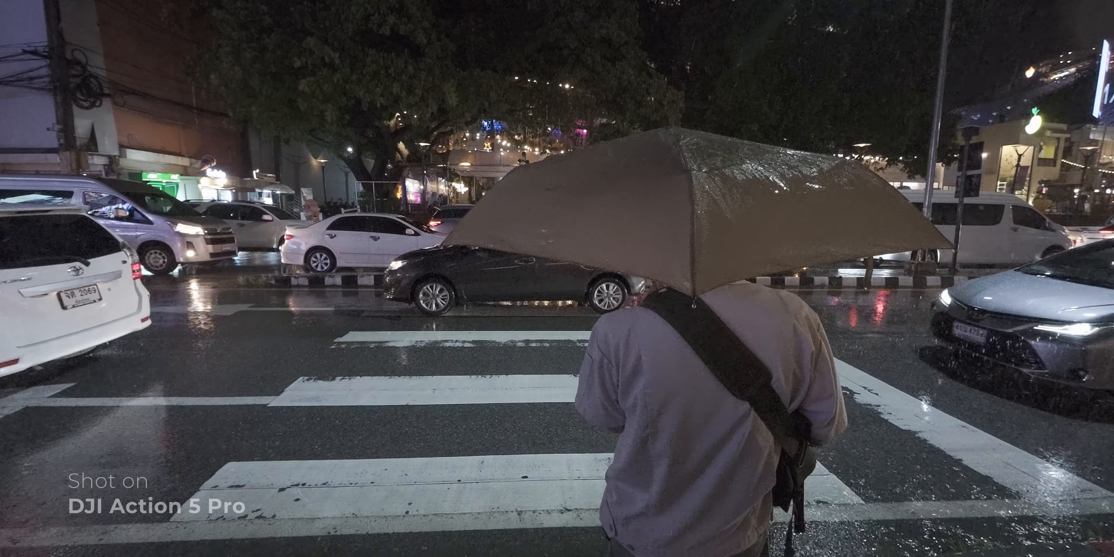